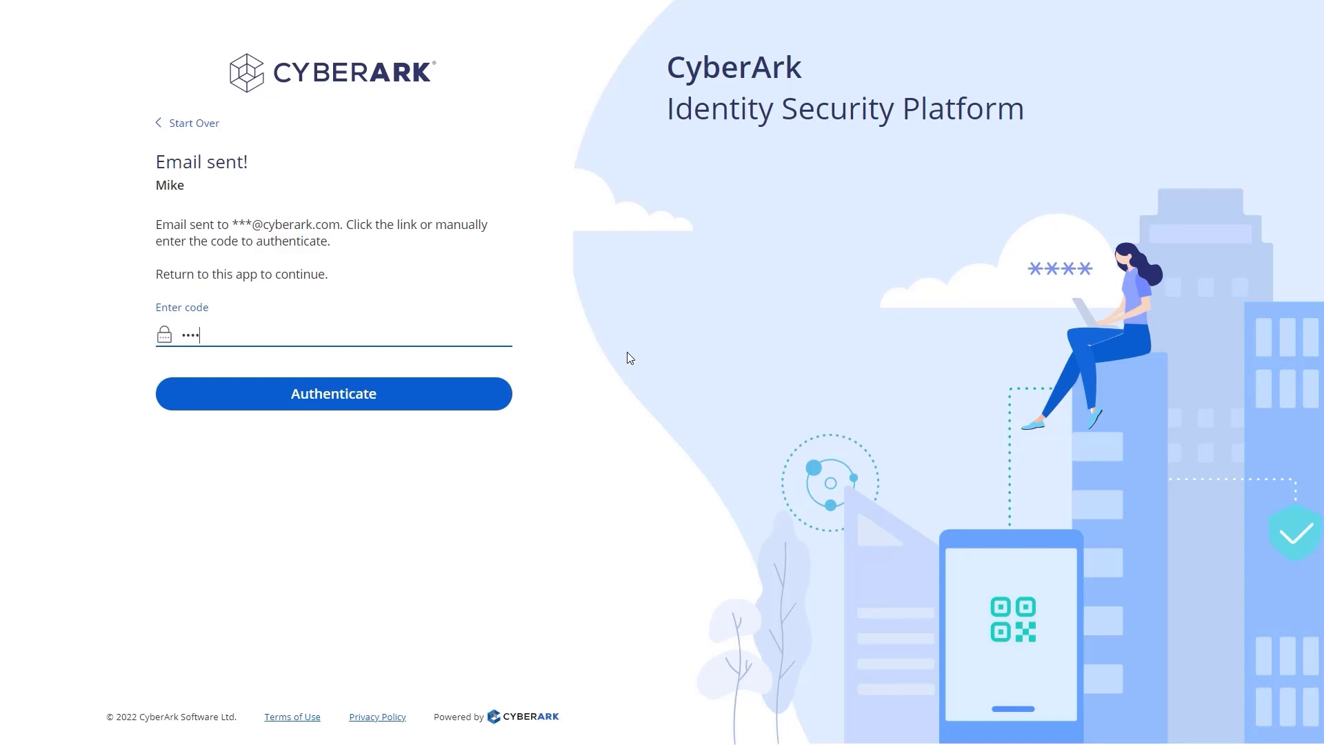
# Step: Submit the emailed verification code to finish signing in to CyberArk Identity
pyautogui.click(507, 397)
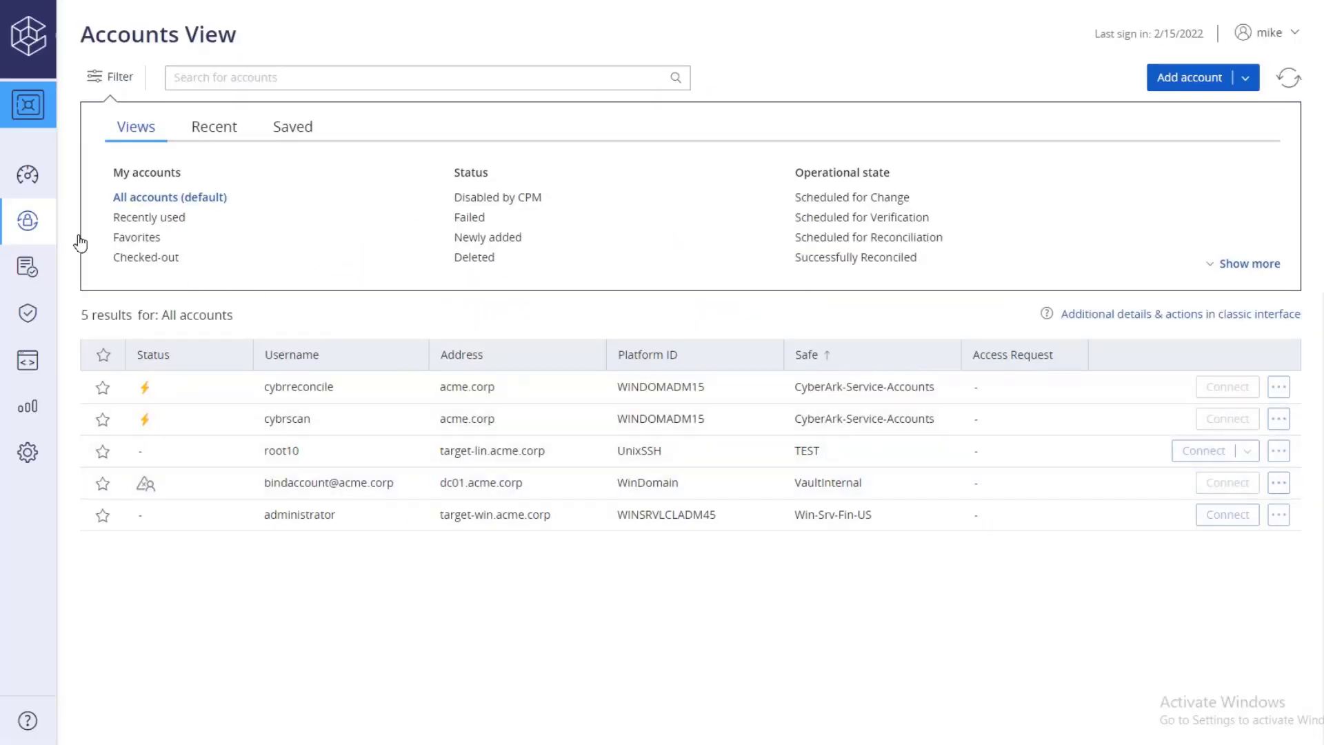
# Step: Go through Accounts > Pending & Discovery to the empty Discovery Management page
pyautogui.moveTo(40, 222)
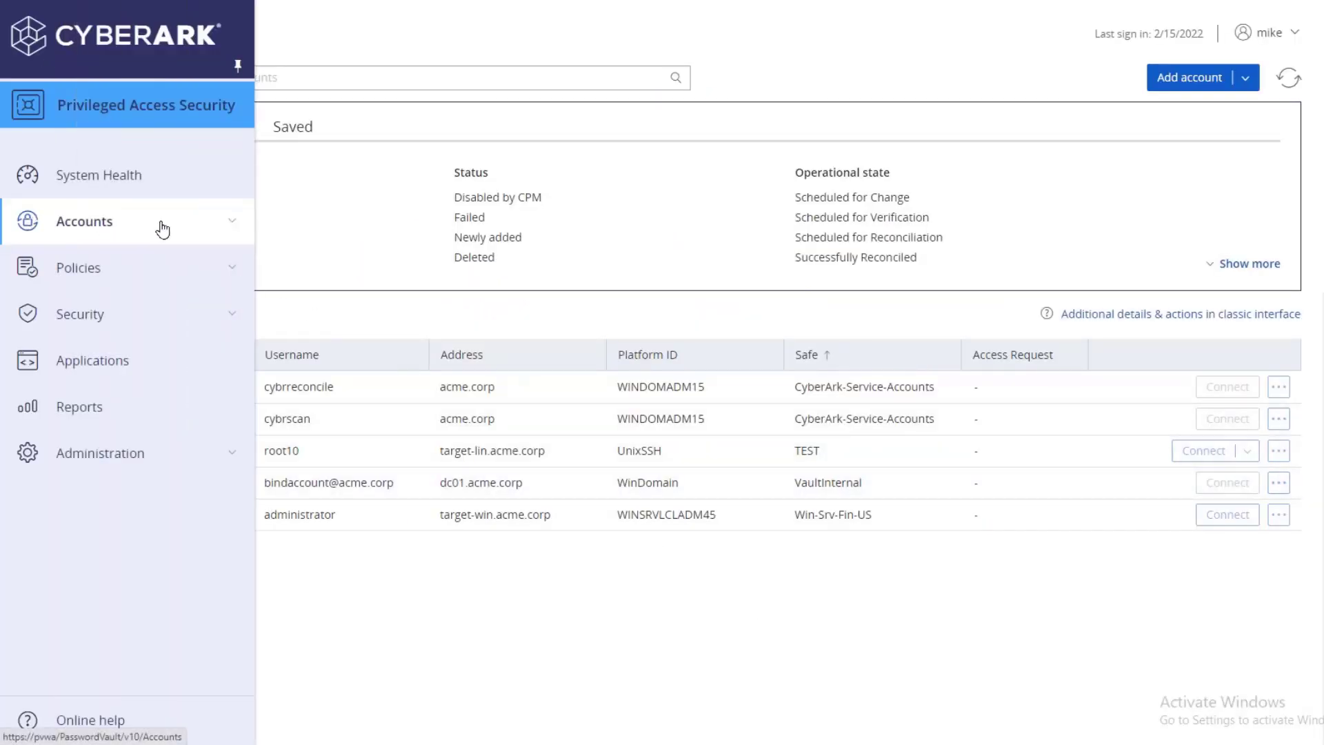
pyautogui.click(166, 230)
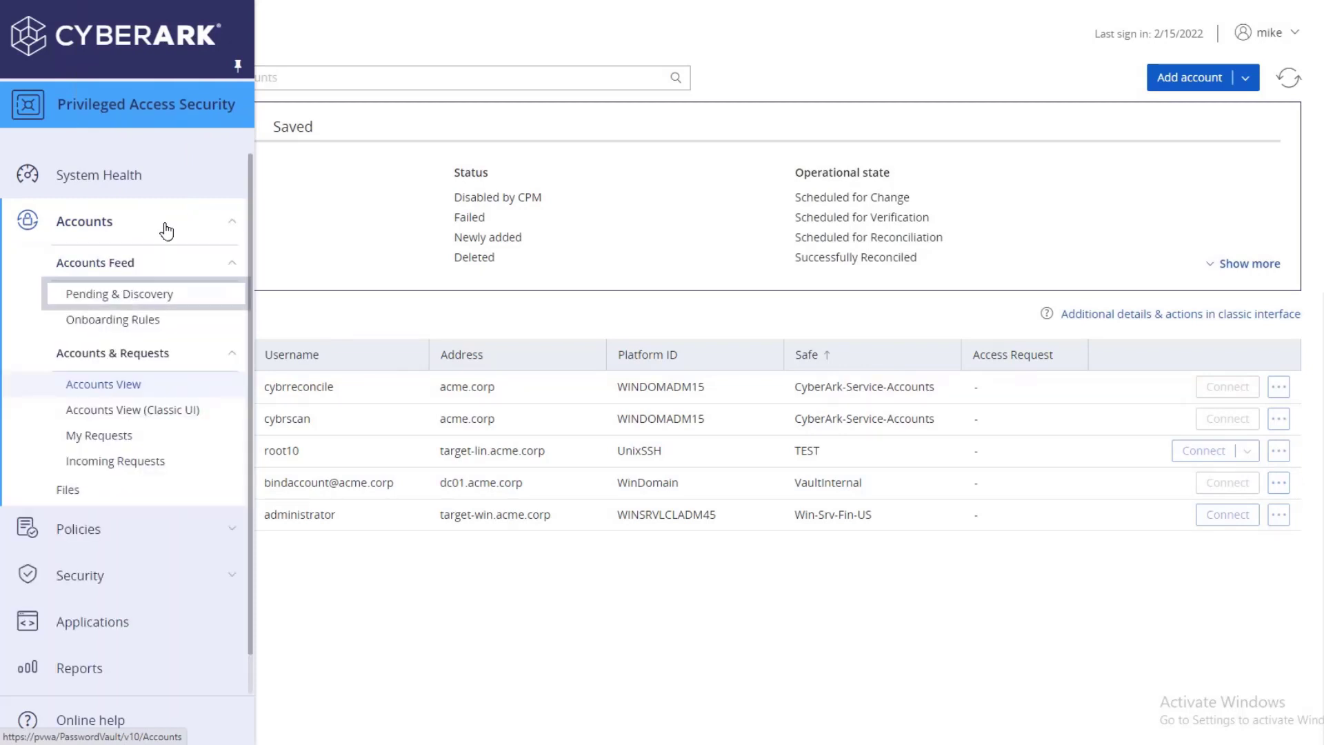
pyautogui.click(206, 298)
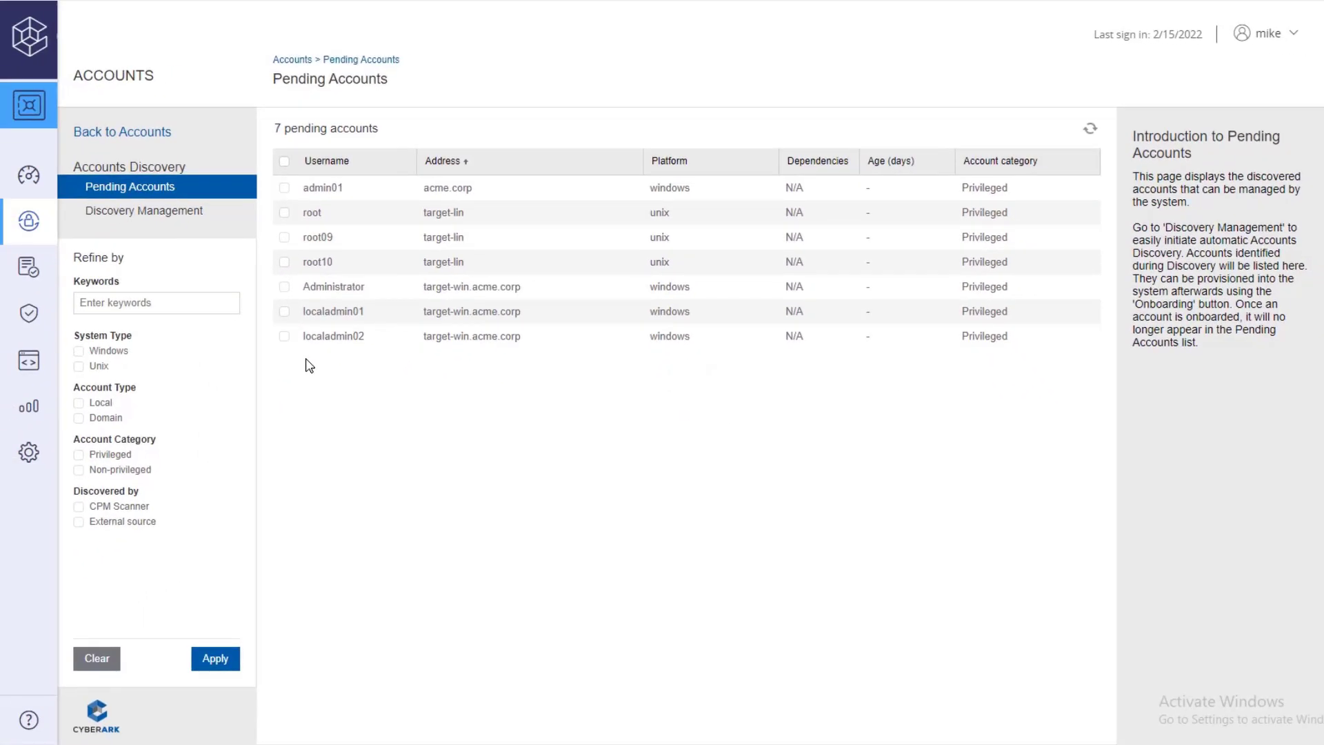
pyautogui.click(228, 215)
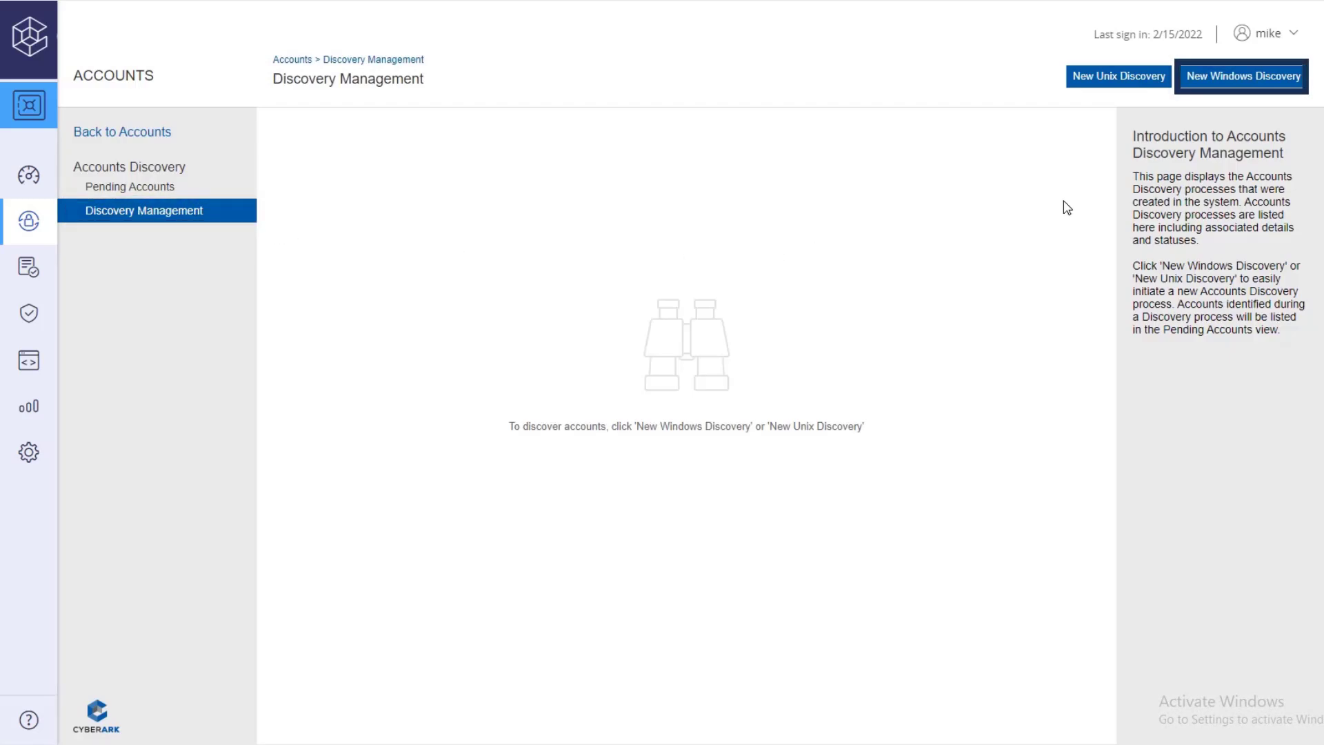
# Step: Start a new Windows discovery for domain acme.corp, keeping the scan account sourced from the Vault
pyautogui.click(1227, 78)
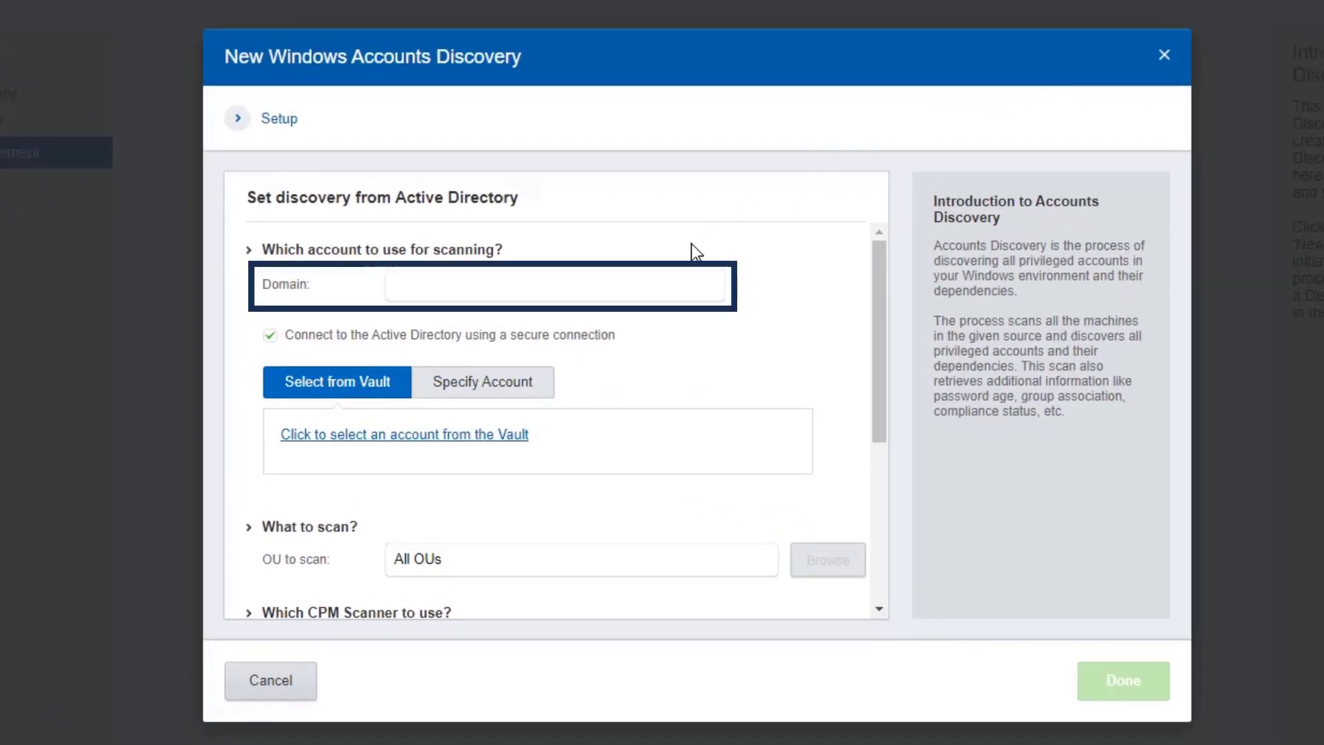
pyautogui.click(684, 287)
pyautogui.write('ac')
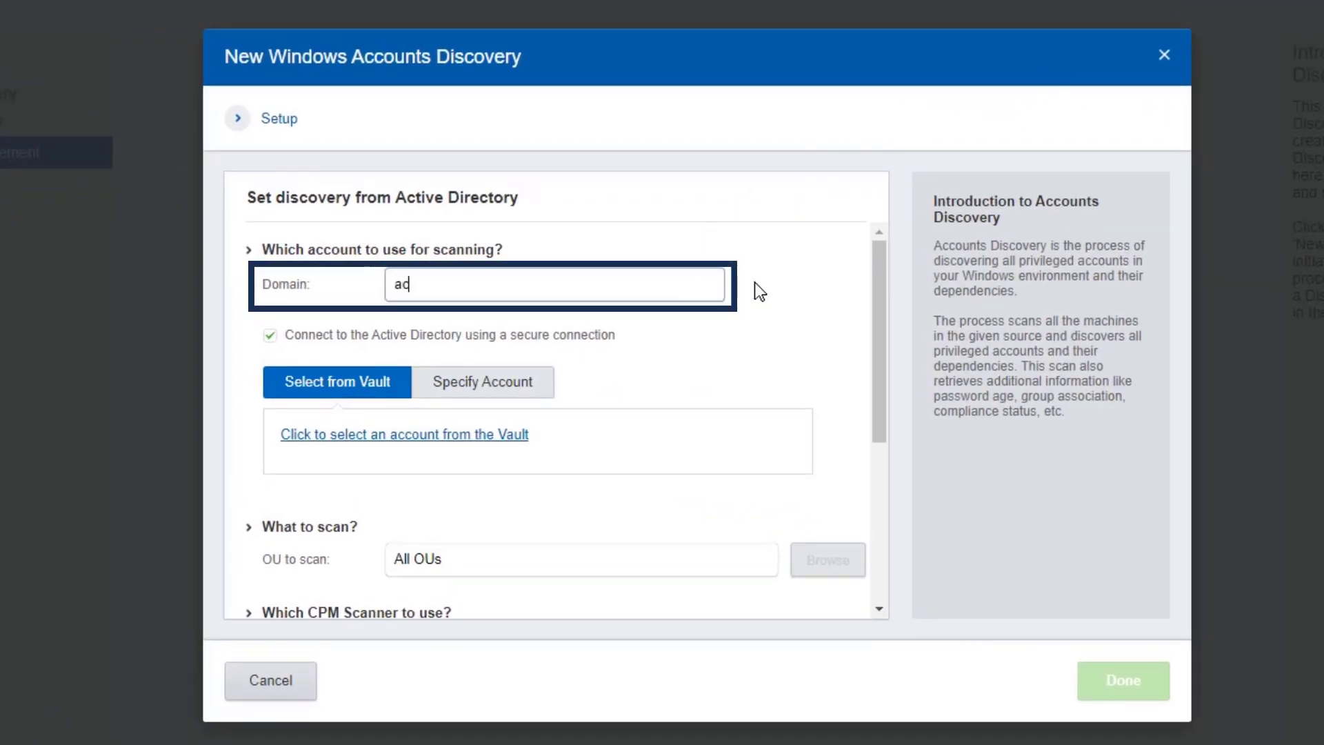
pyautogui.write('me.corp')
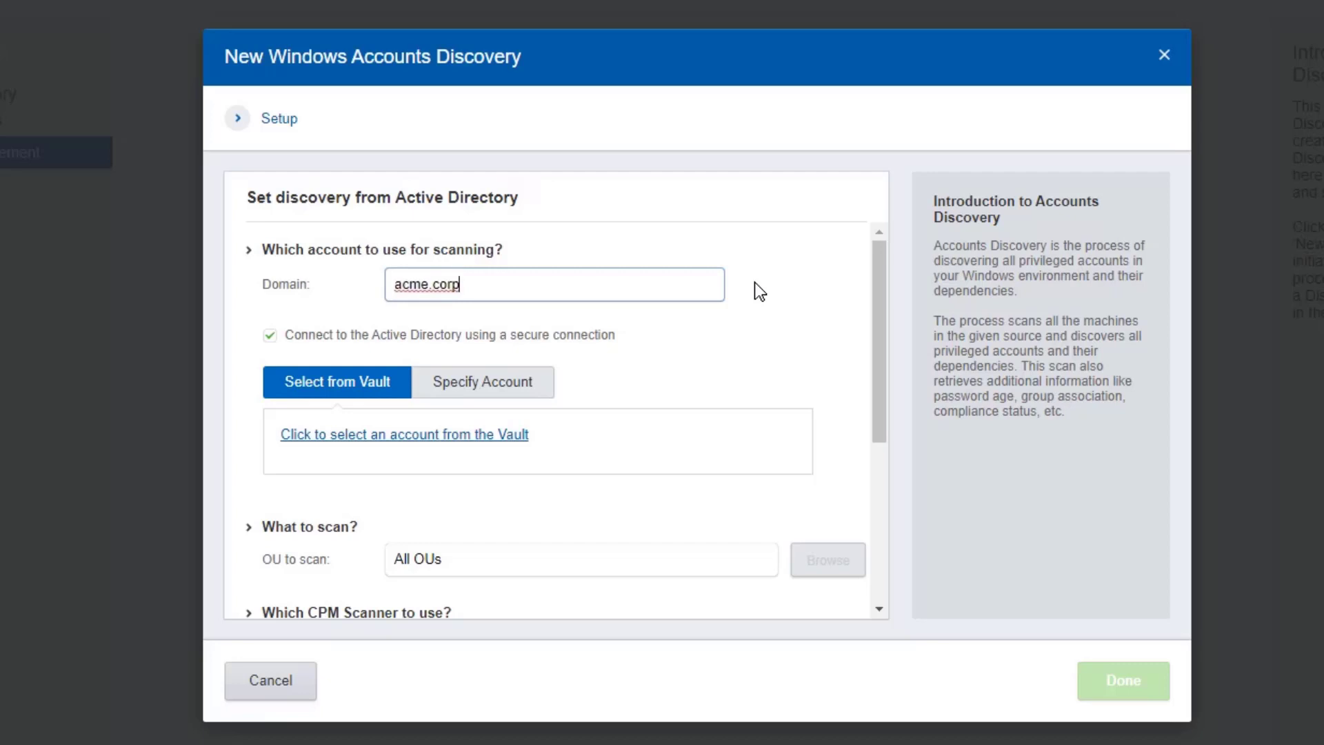
pyautogui.click(505, 387)
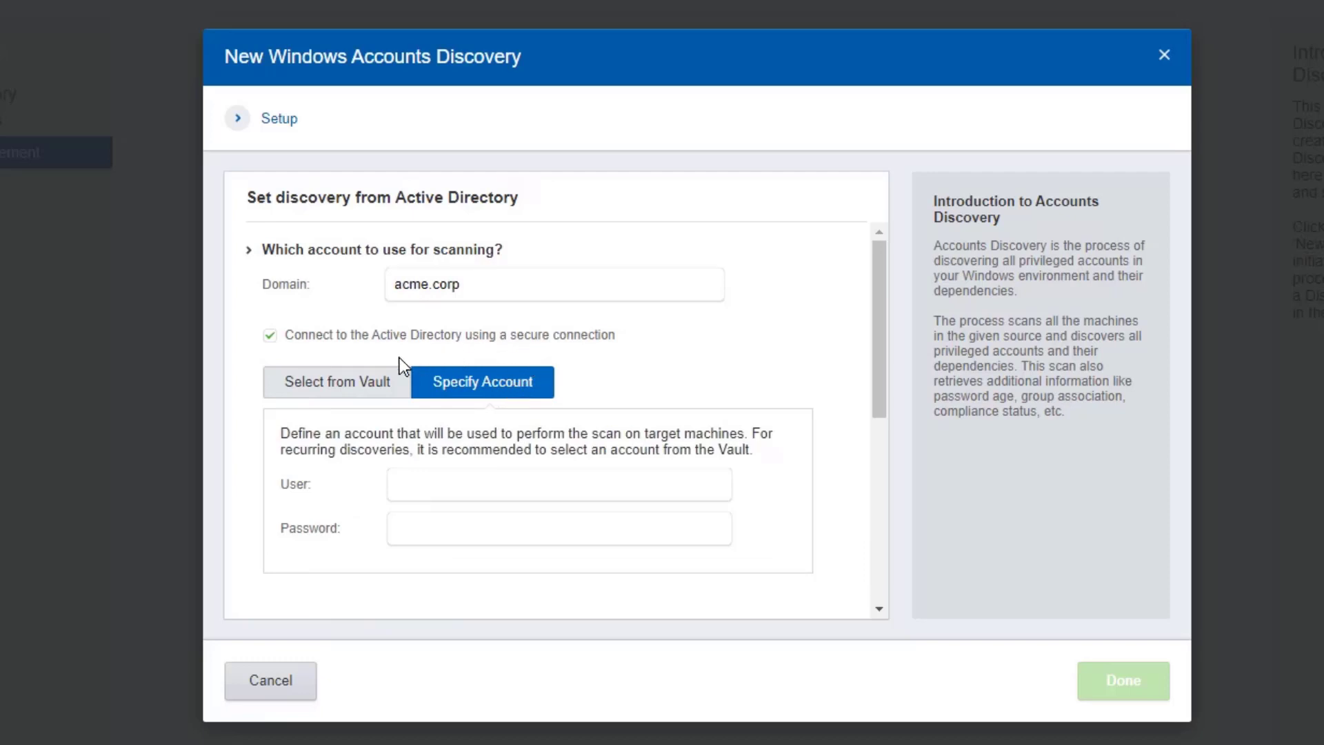
pyautogui.click(352, 381)
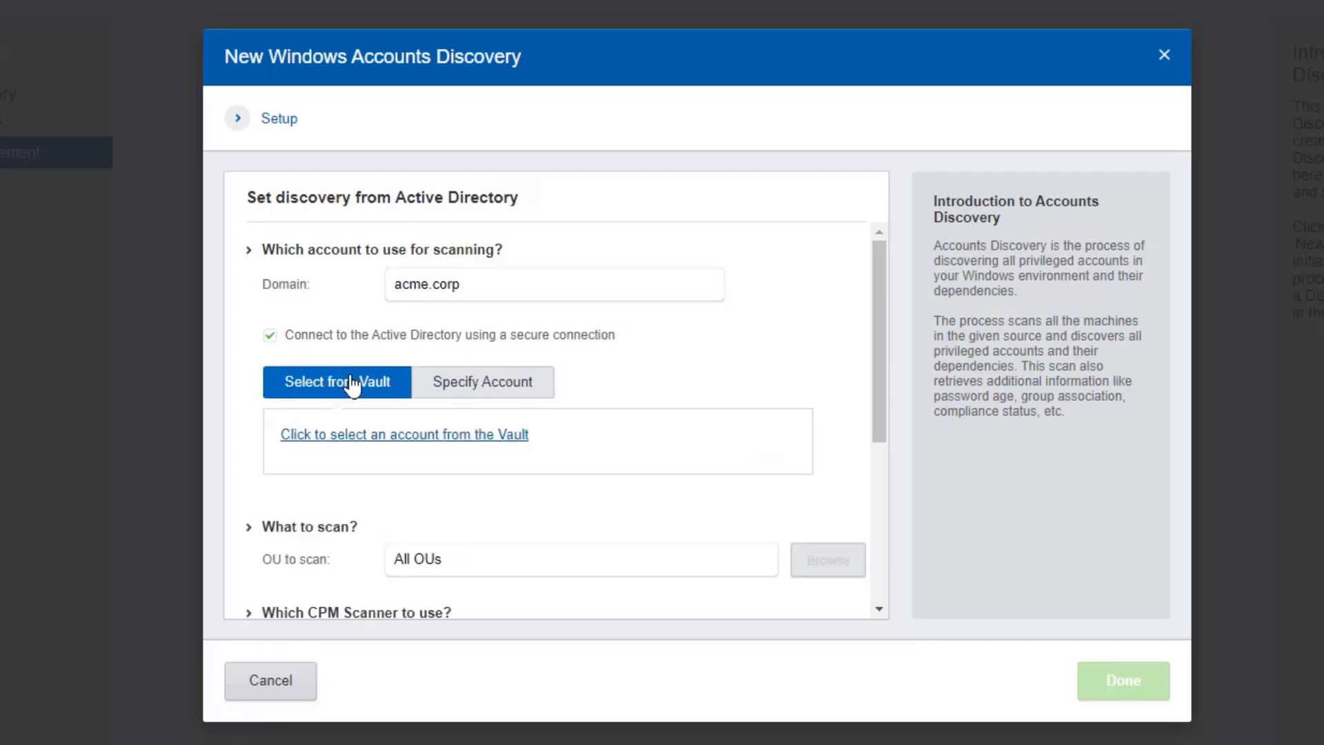
# Step: Select cybrscan from CyberArk-Service-Accounts as the discovery's scanning account
pyautogui.click(393, 442)
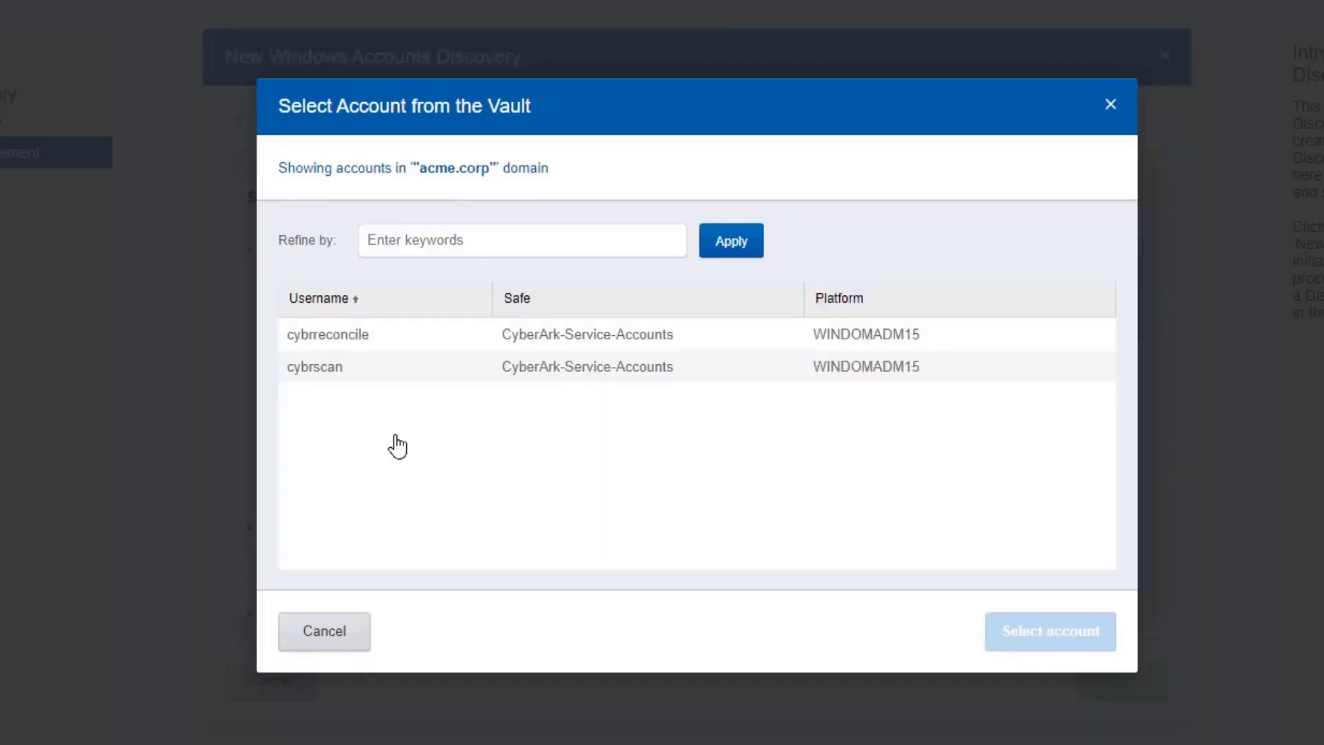
pyautogui.click(413, 368)
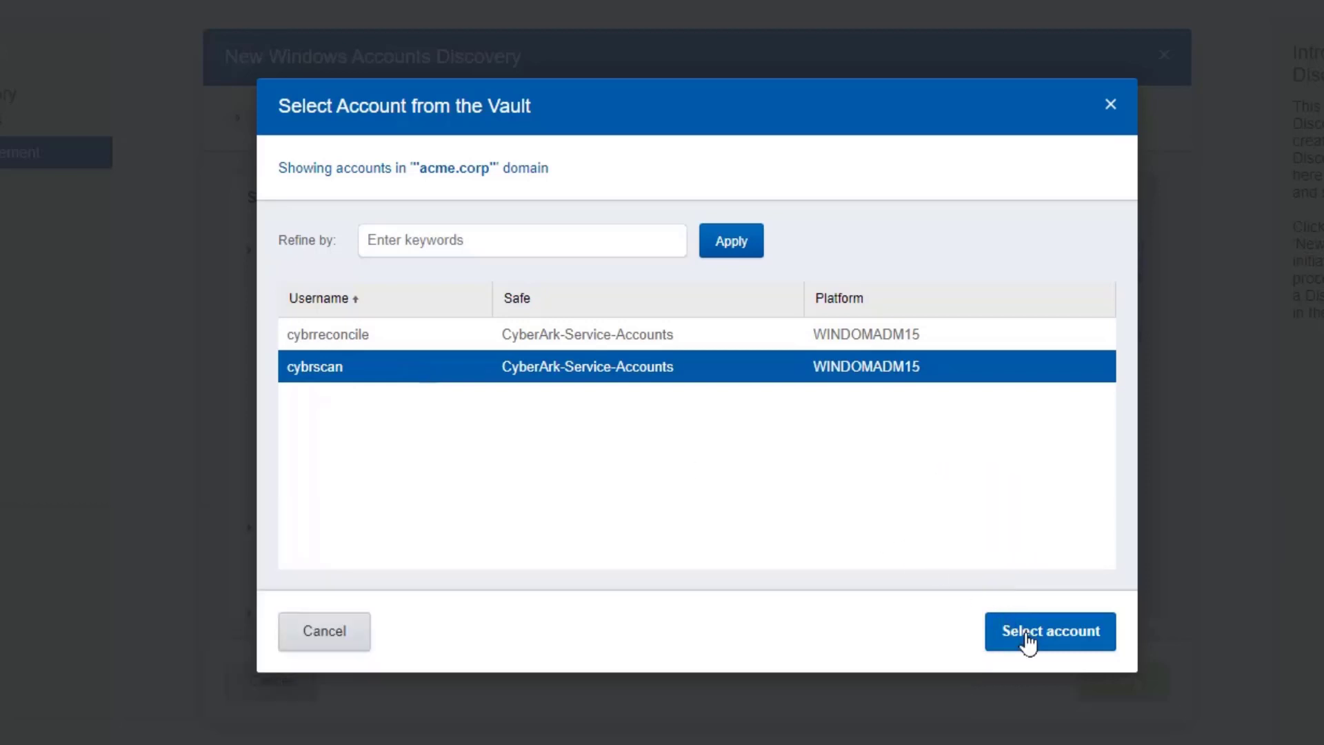
pyautogui.click(1026, 640)
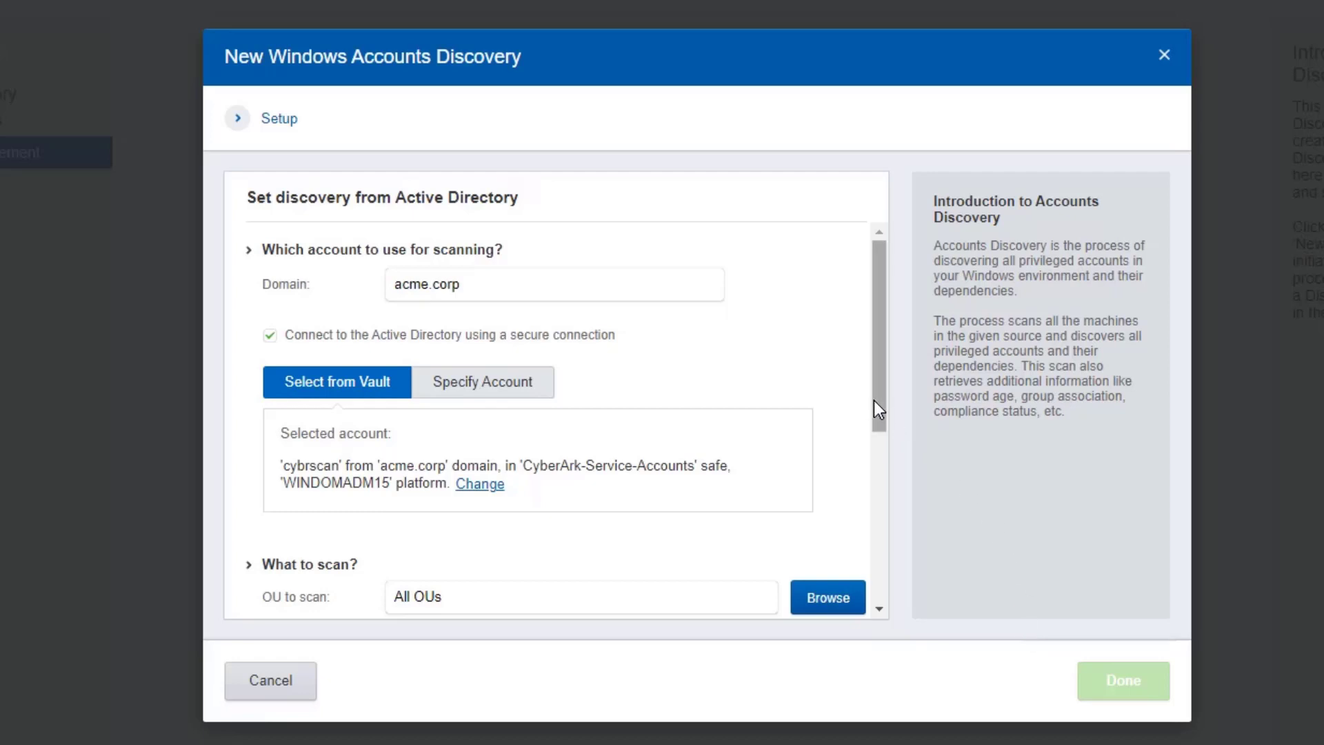
# Step: Limit the discovery scope to the Servers OU (OU=Servers,DC=acme,DC=corp)
pyautogui.moveTo(874, 400); pyautogui.dragTo(879, 553)
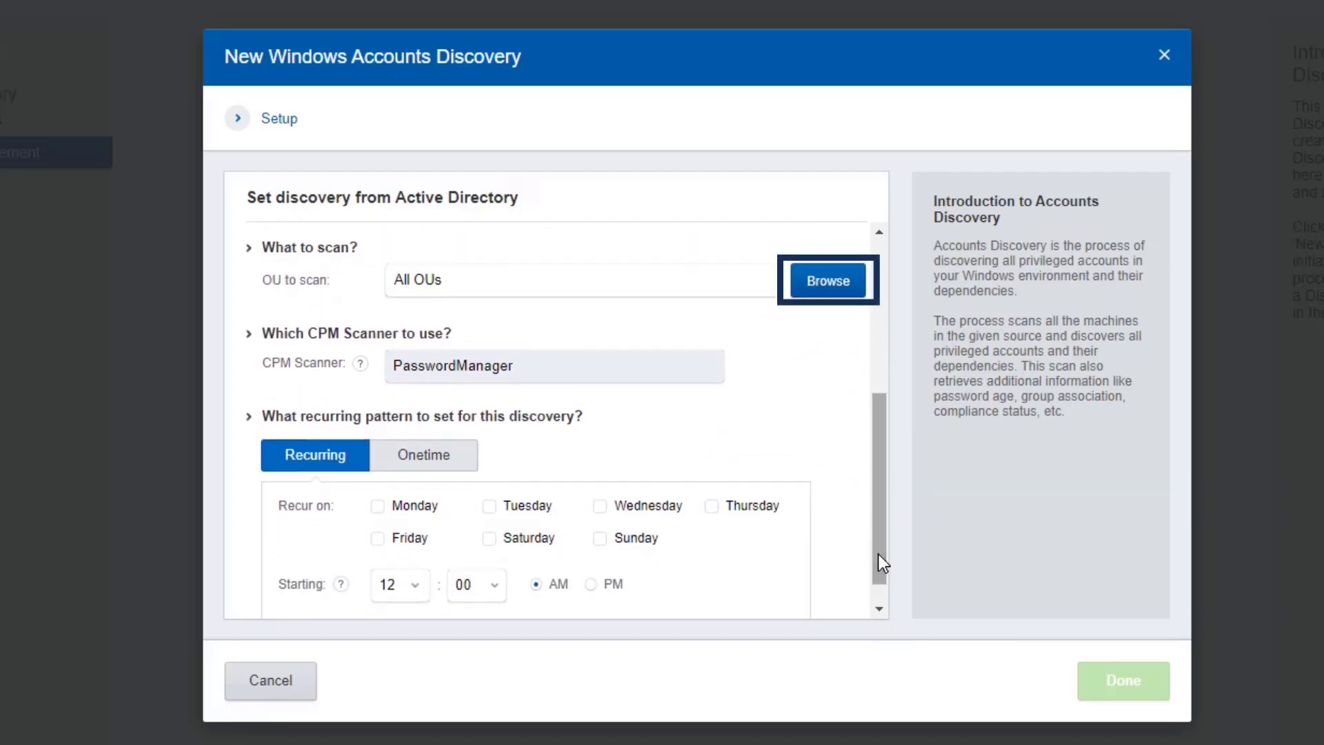
pyautogui.click(830, 289)
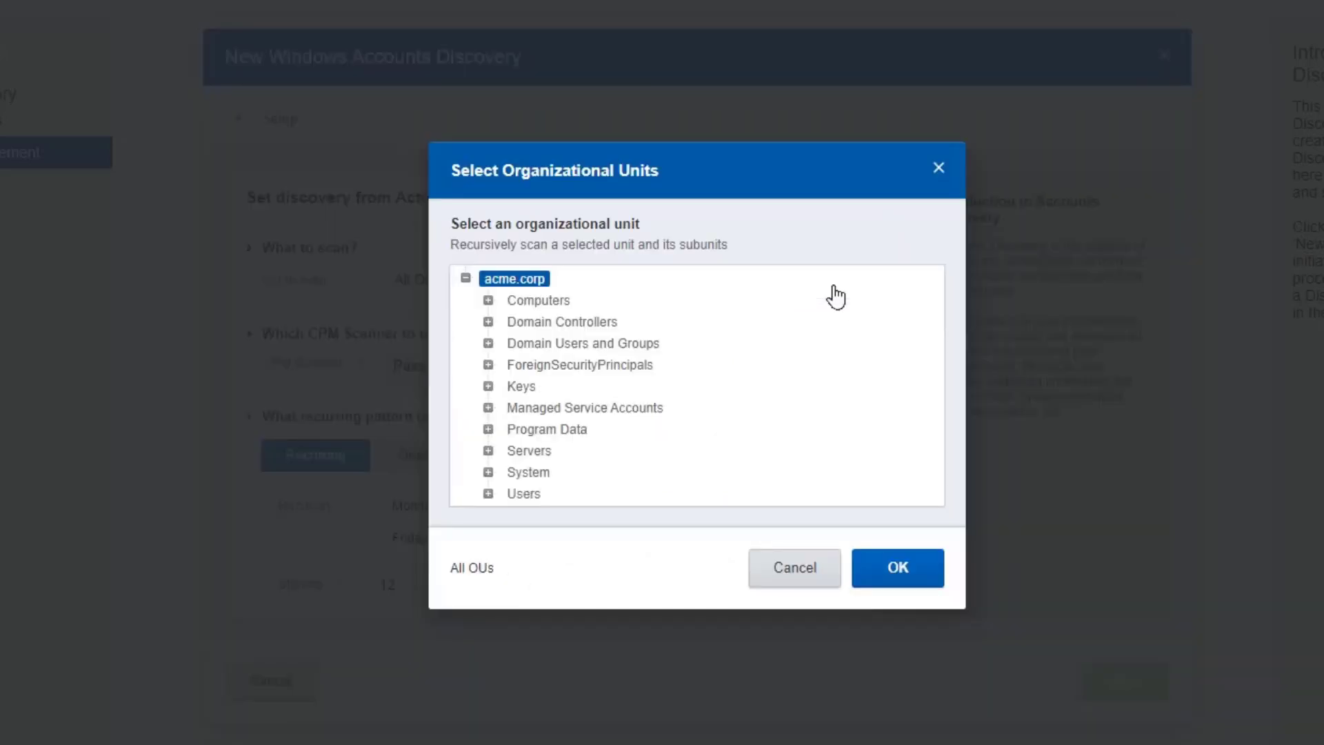
pyautogui.click(531, 449)
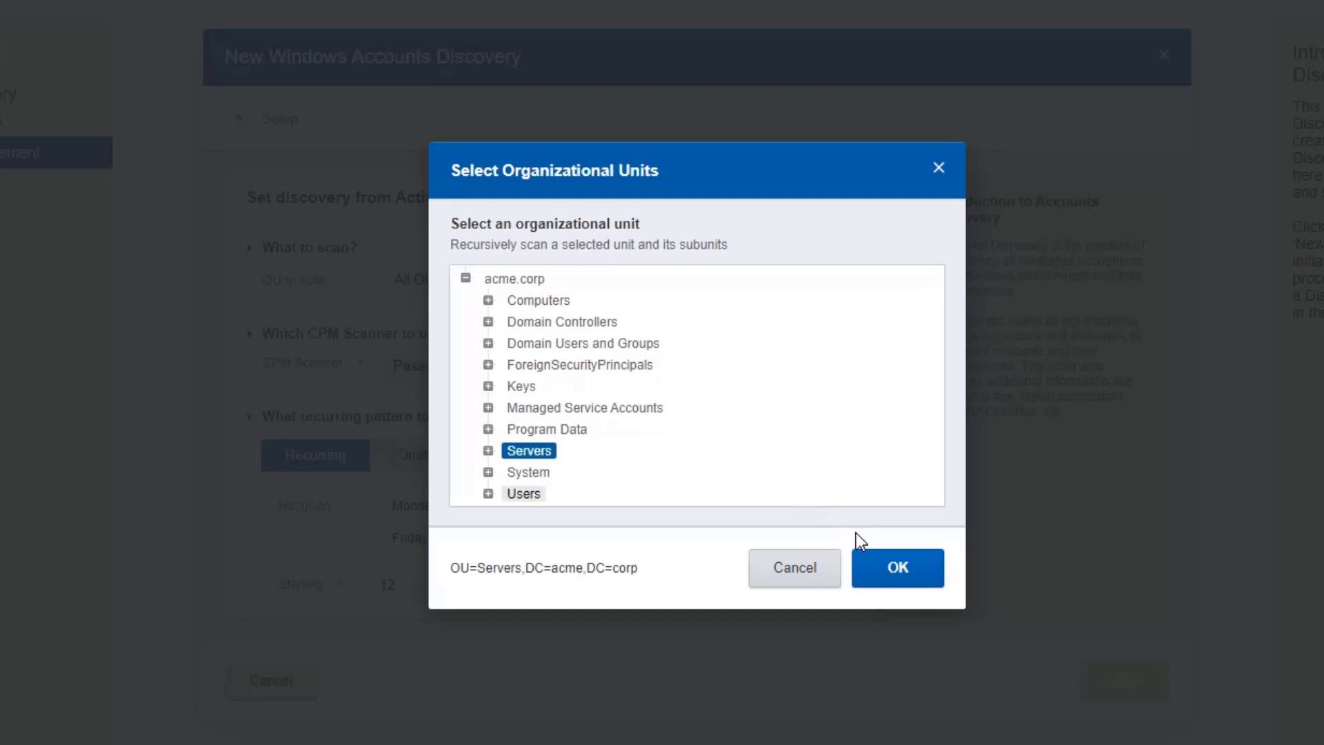
pyautogui.click(874, 580)
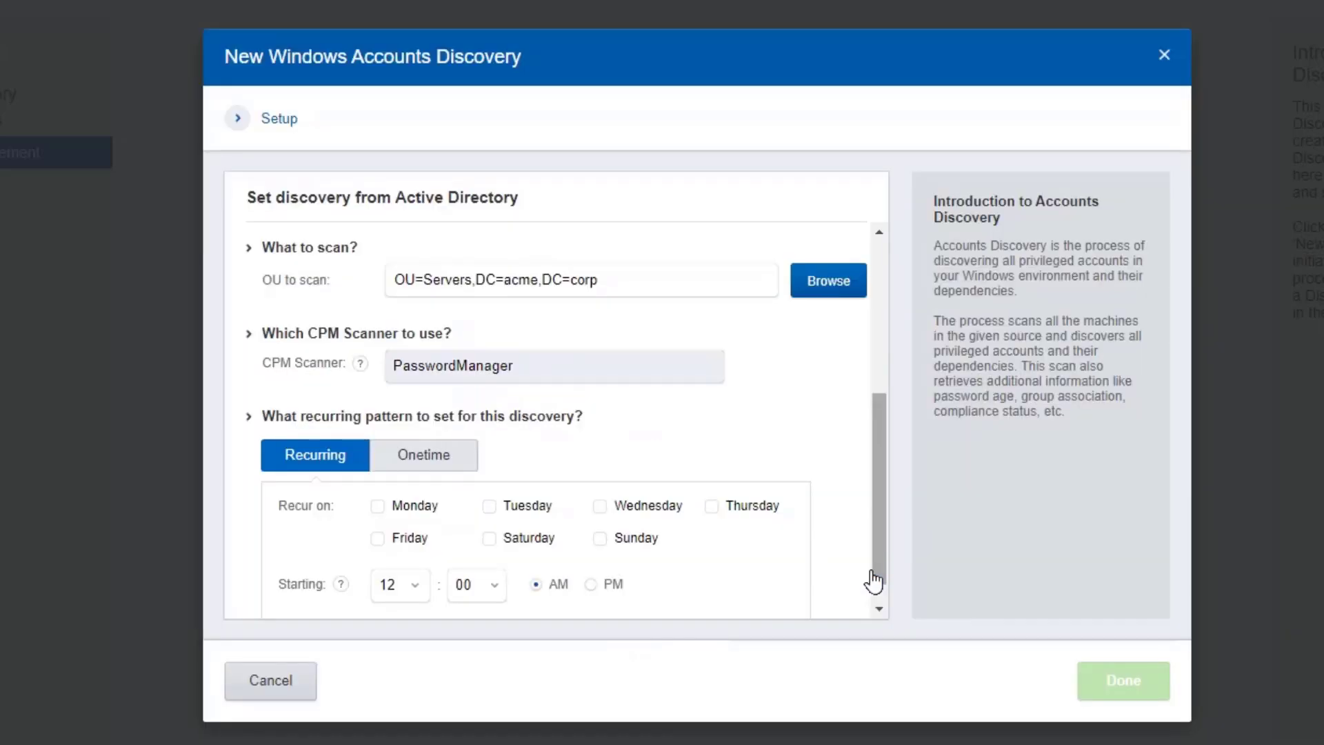
# Step: Switch the schedule from Monday/Saturday recurrence to a one-time run and save the discovery
pyautogui.moveTo(878, 569); pyautogui.dragTo(872, 616)
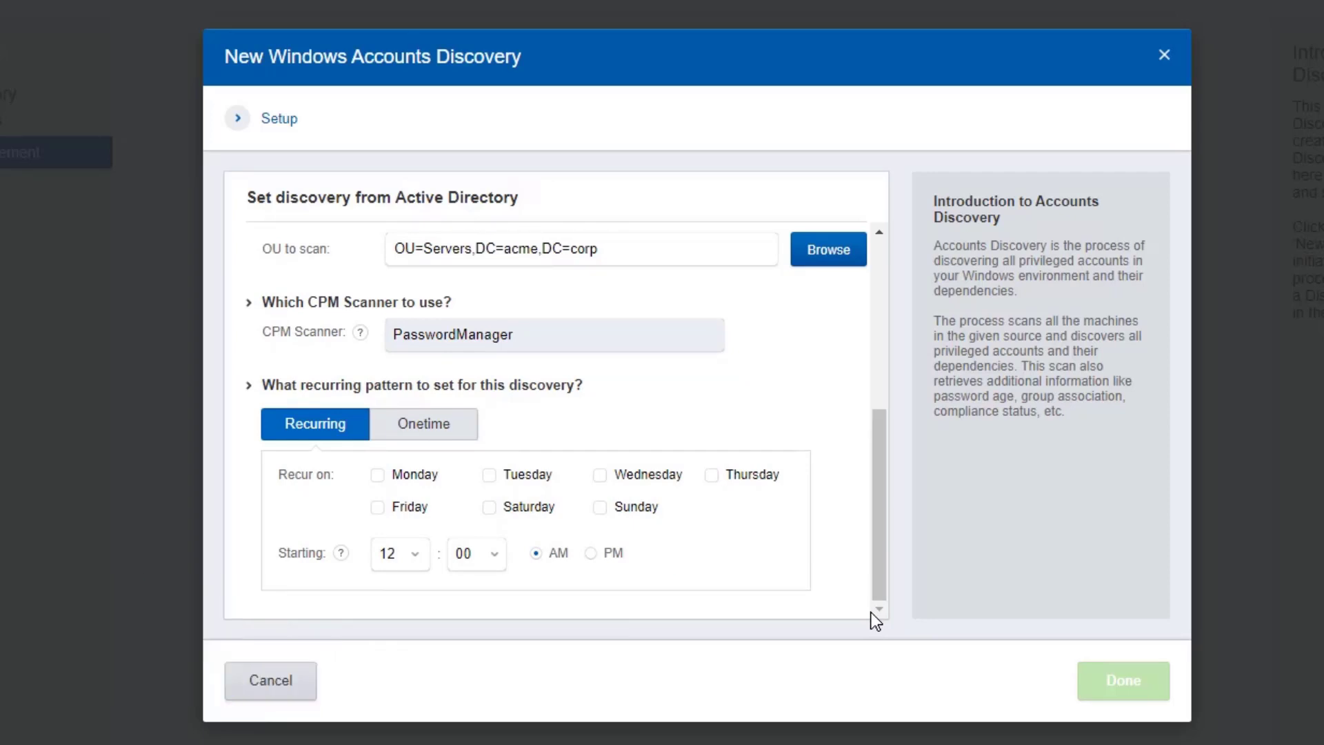
pyautogui.click(379, 477)
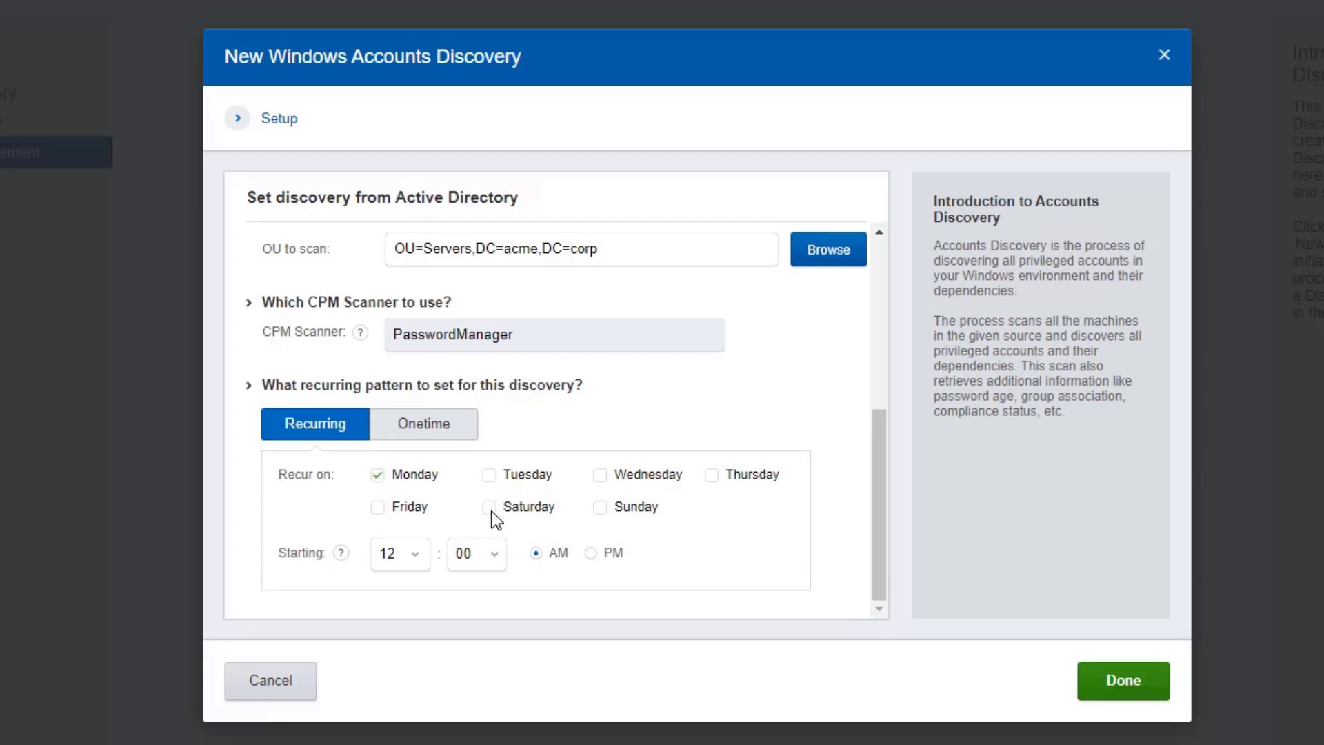
pyautogui.click(489, 508)
pyautogui.click(448, 433)
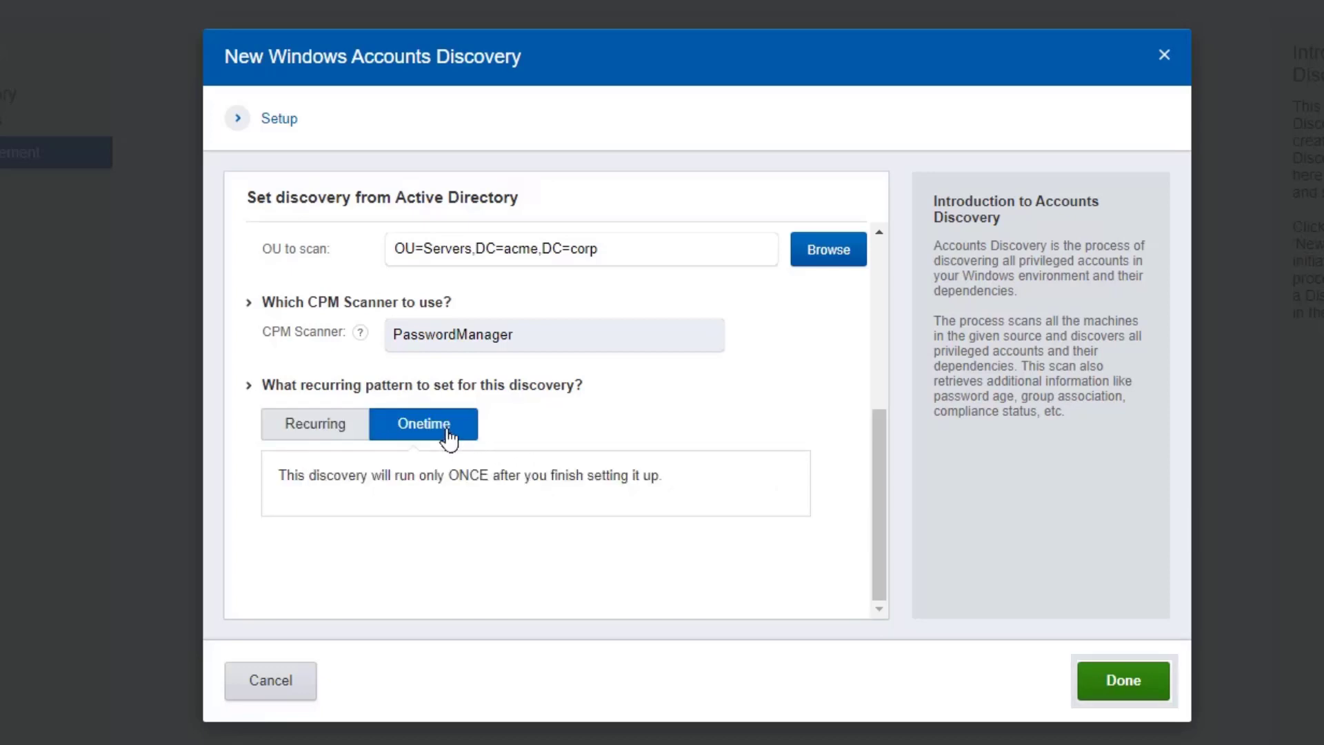
pyautogui.click(1100, 689)
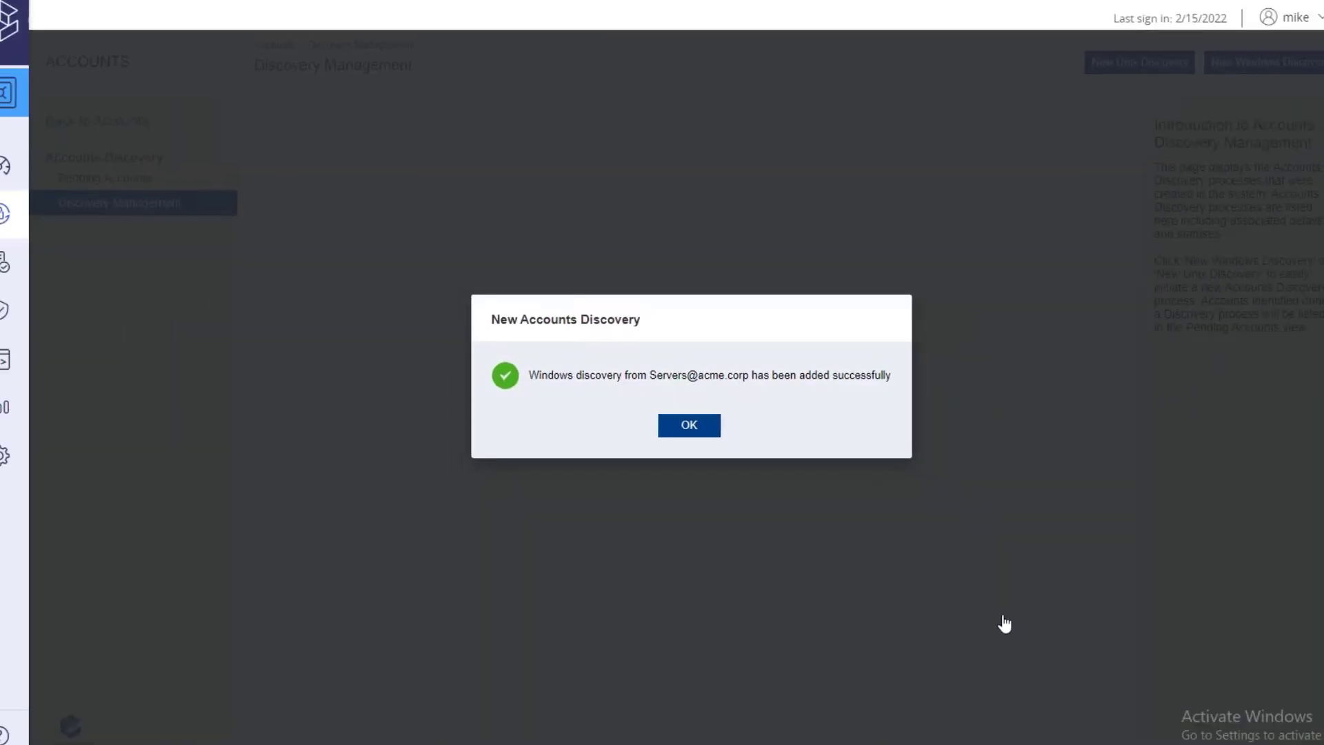
# Step: Refresh the discovery list and open the Servers discovery details, showing Completed with errors
pyautogui.click(693, 426)
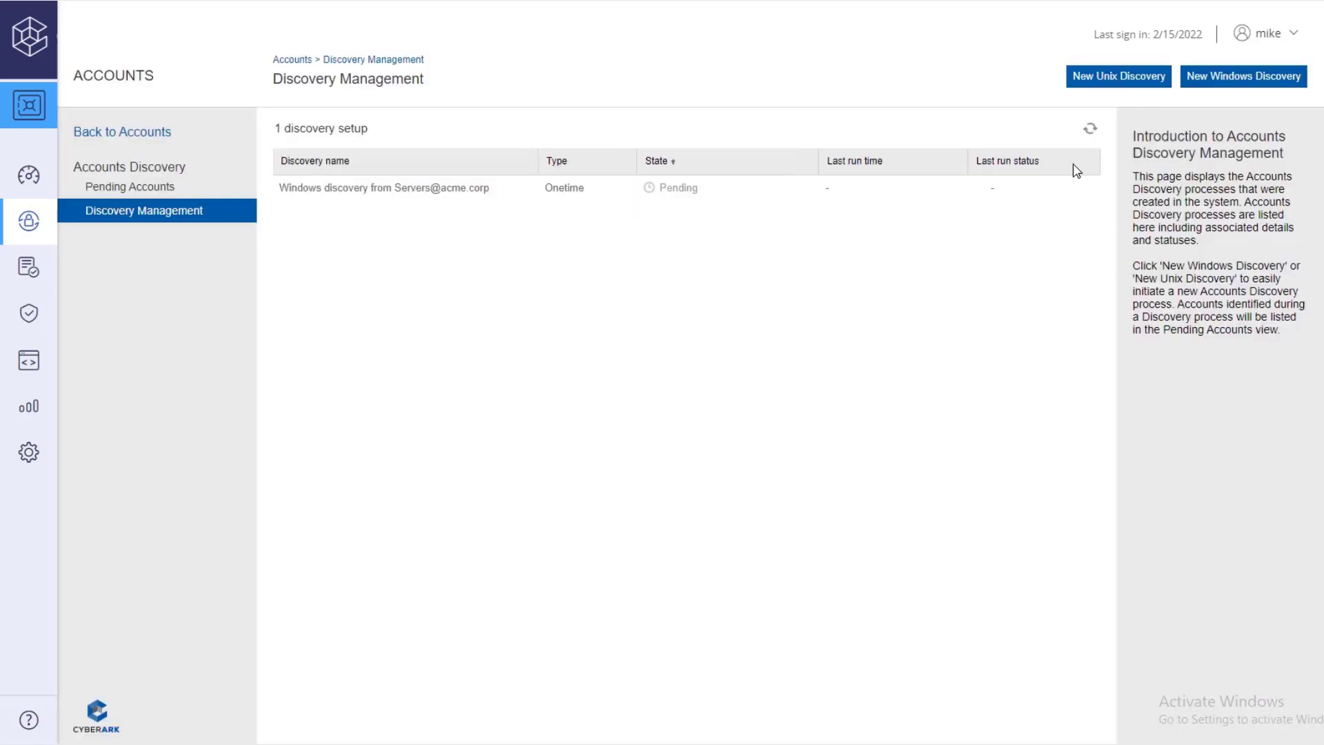
pyautogui.click(1090, 130)
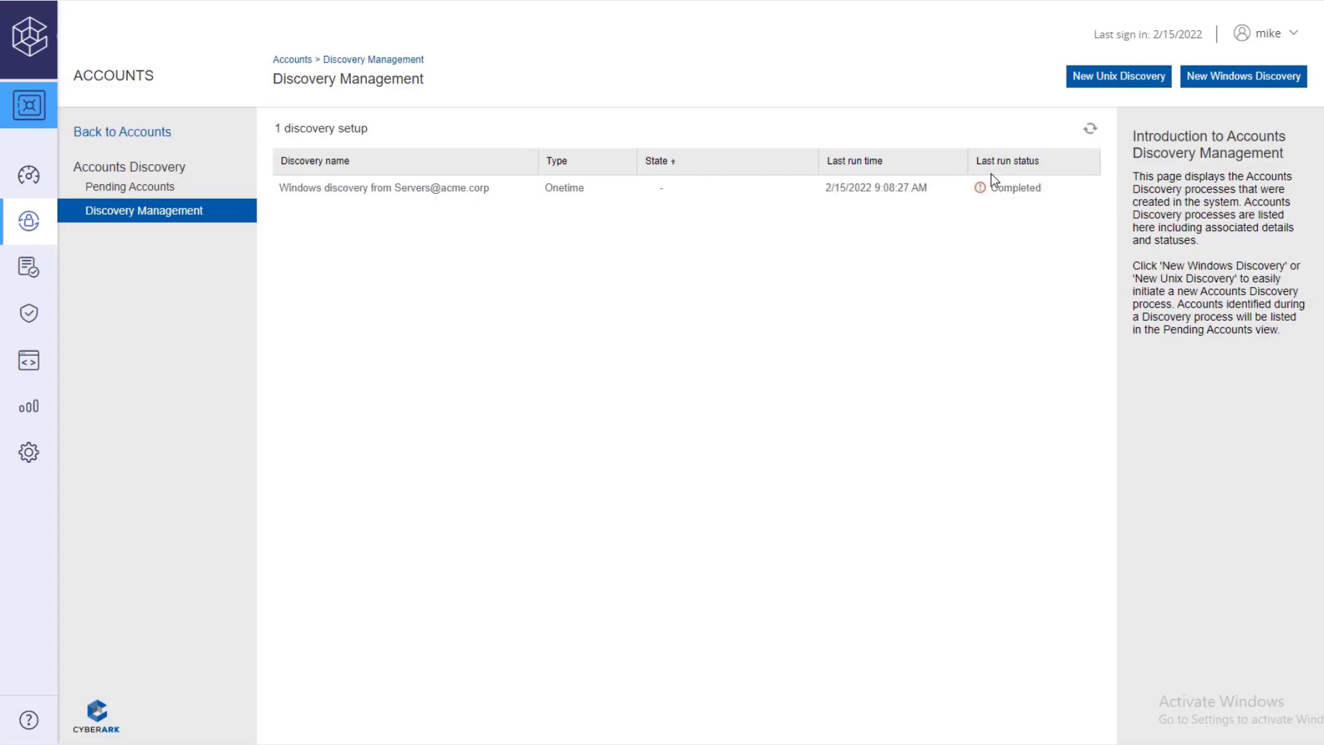
pyautogui.moveTo(980, 193)
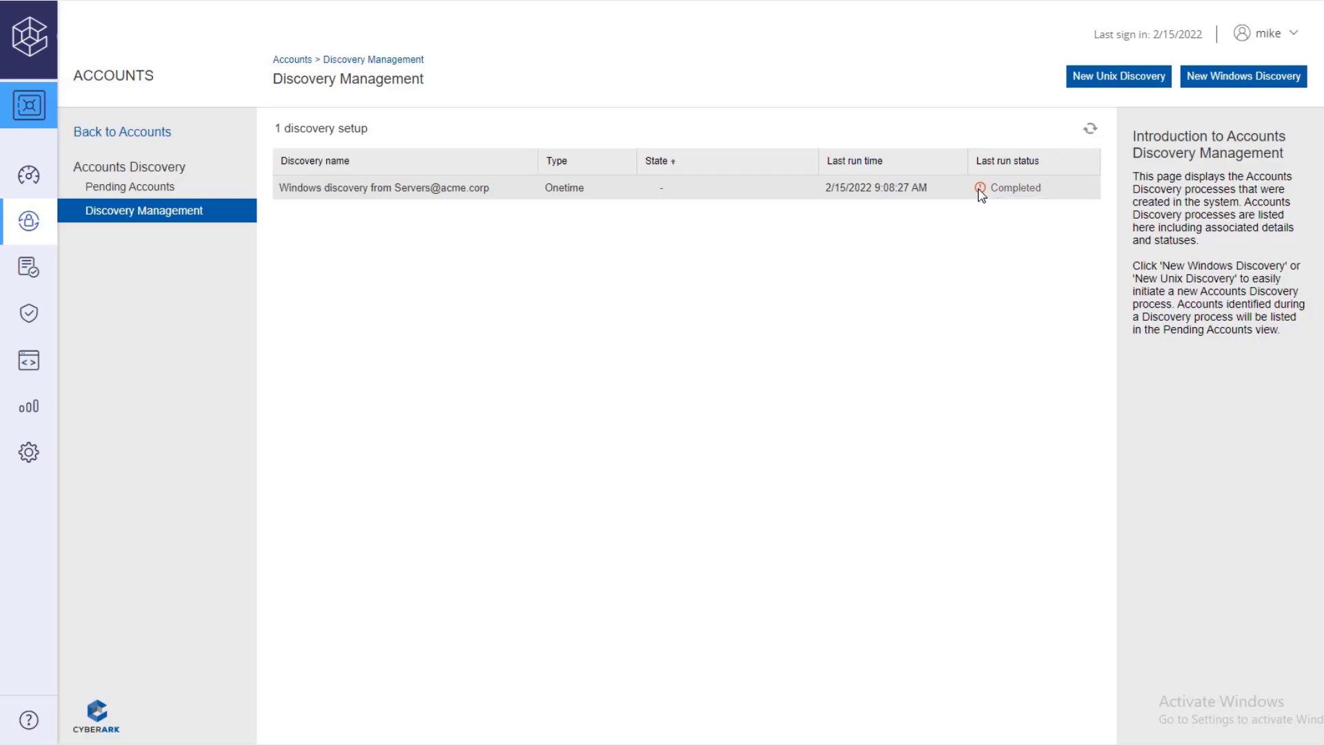
pyautogui.click(980, 193)
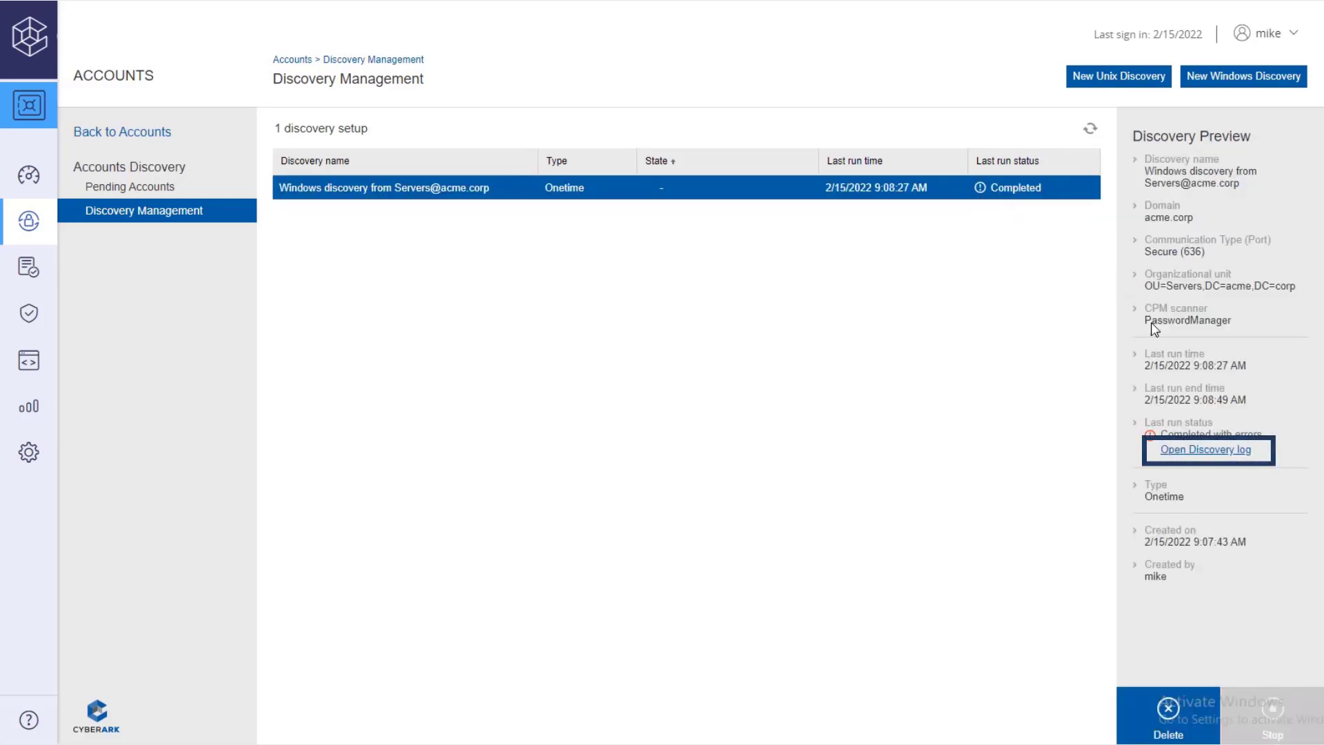
# Step: Download the Servers discovery log, review it in Notepad, and close it
pyautogui.click(1228, 451)
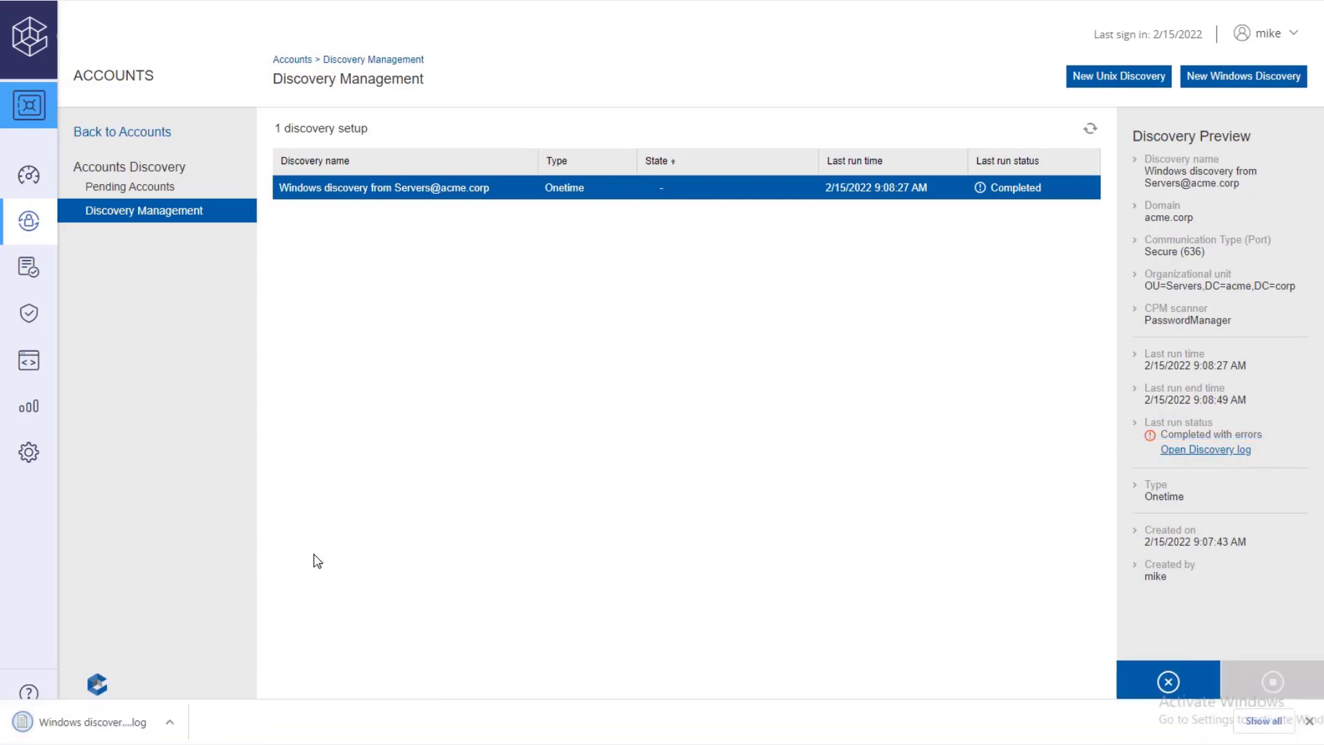
pyautogui.click(96, 729)
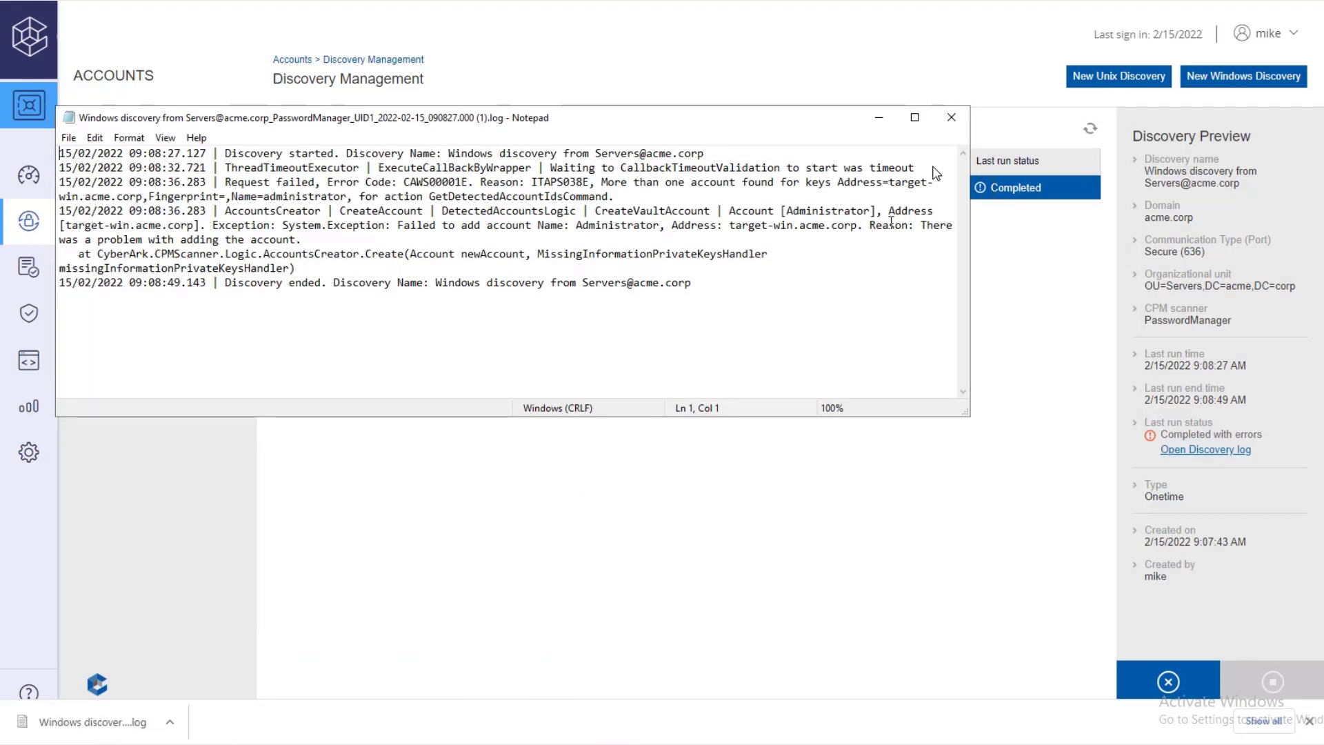
pyautogui.click(952, 118)
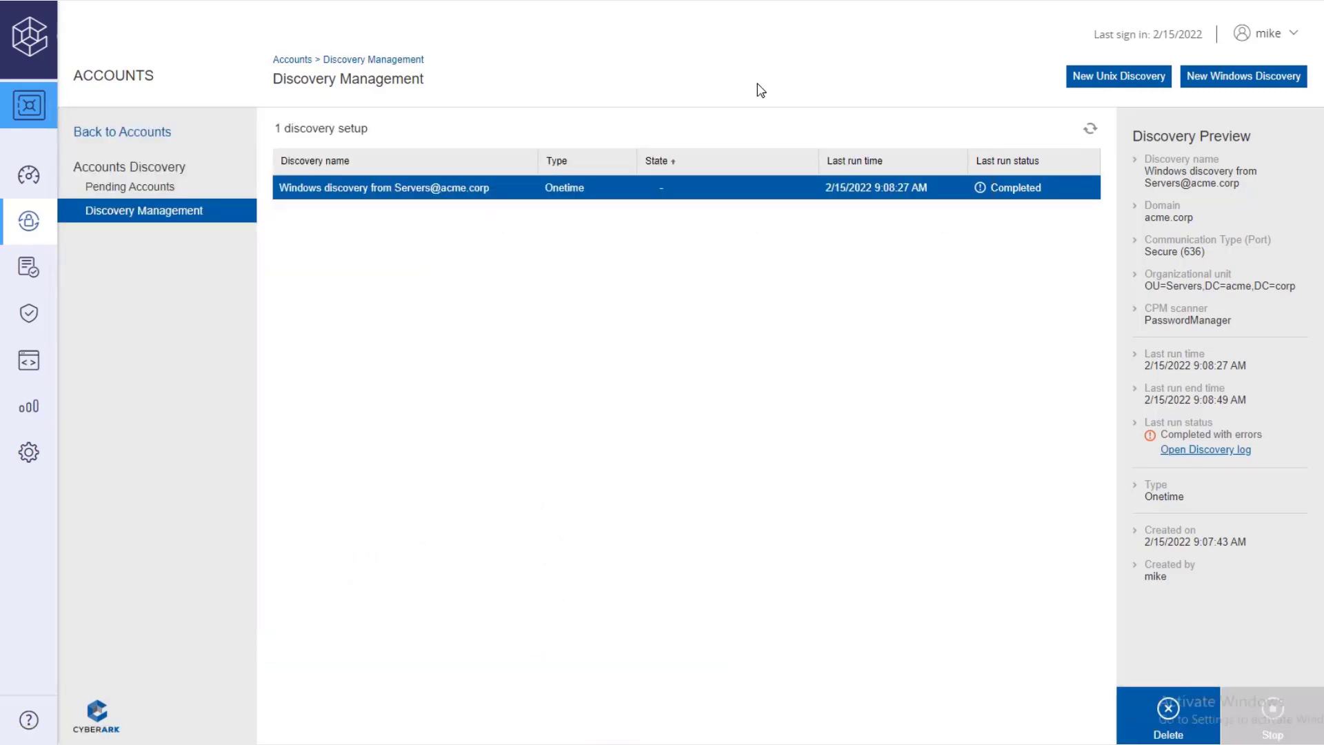
# Step: List the 40 pending accounts, check localadmin02's schedtask02 dependency, and preview localadmin03
pyautogui.click(208, 195)
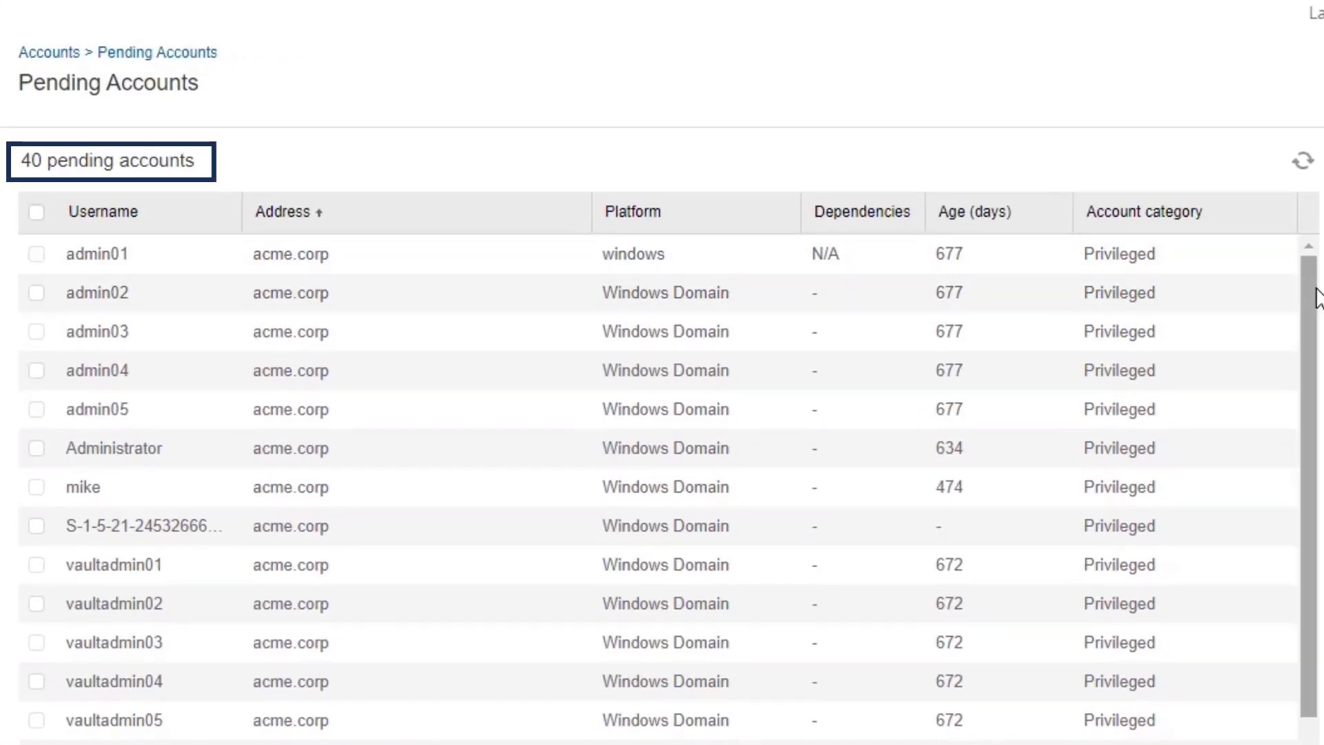
pyautogui.moveTo(1311, 299); pyautogui.dragTo(1280, 660)
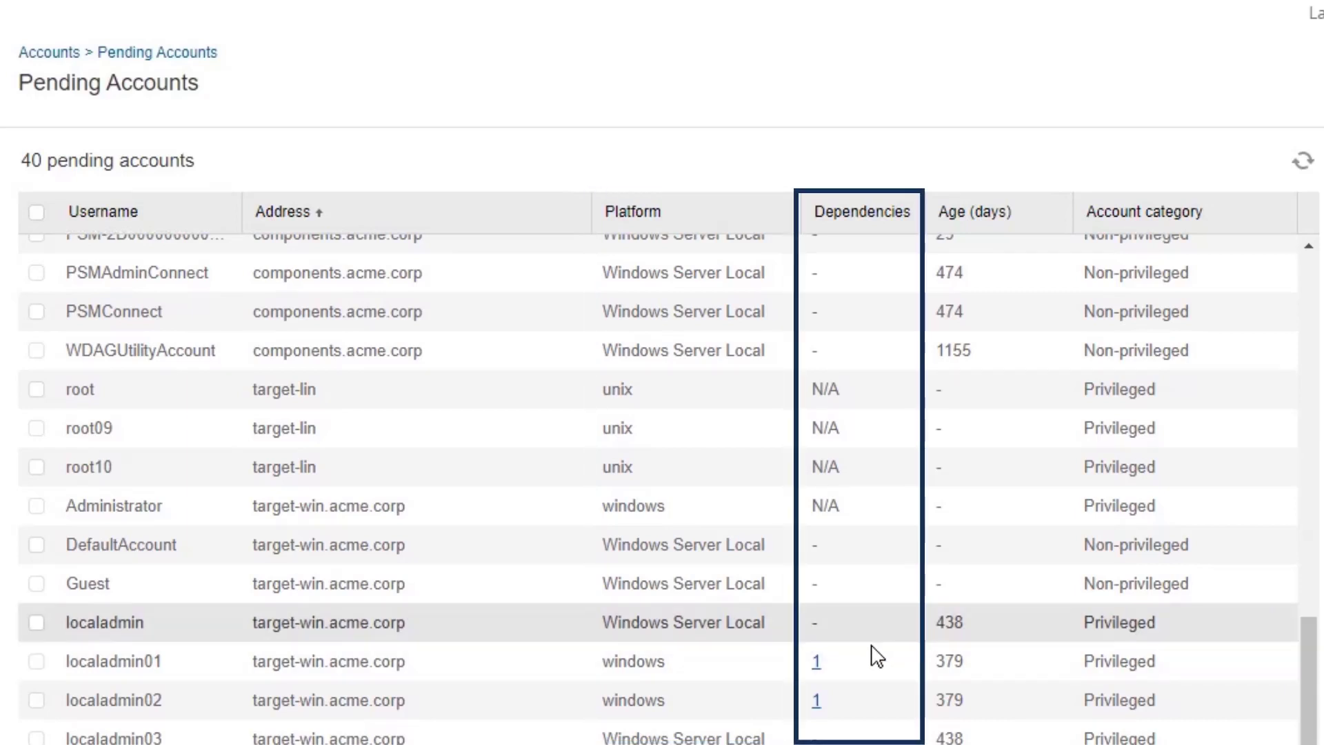
pyautogui.click(817, 698)
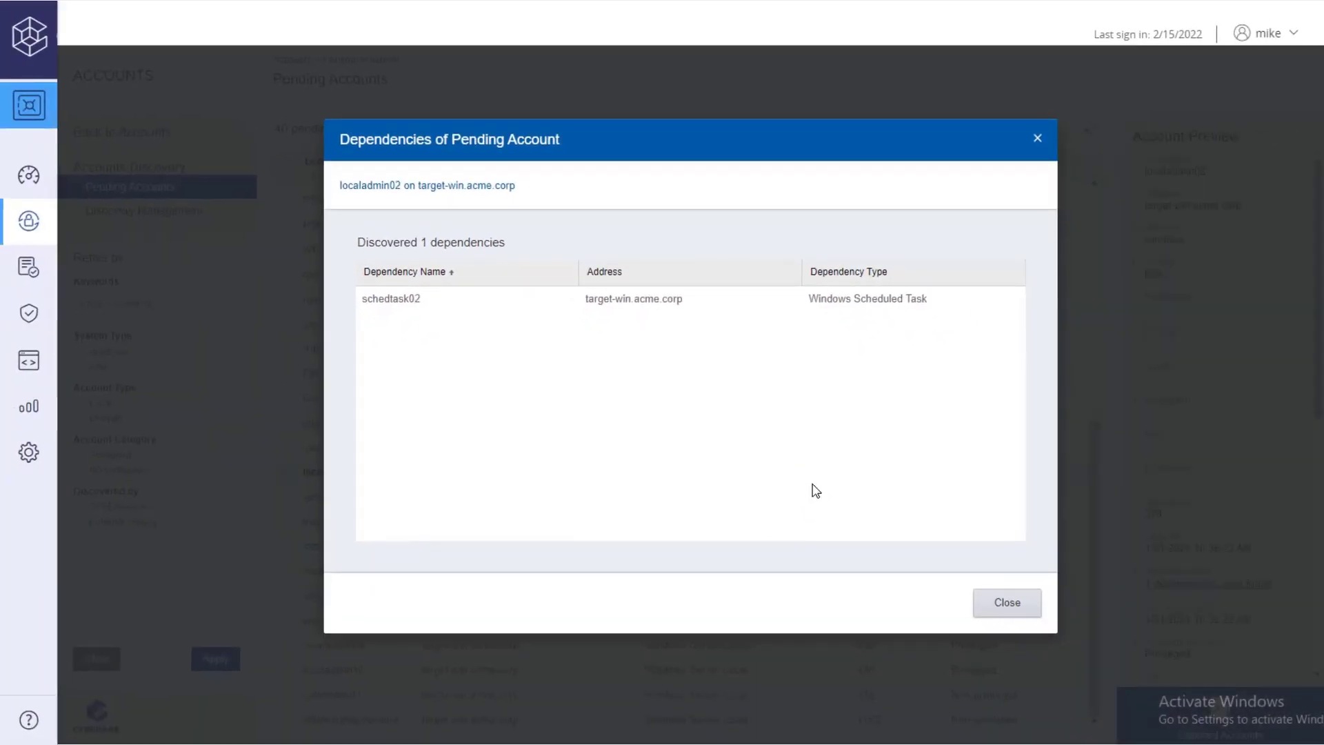
pyautogui.click(994, 605)
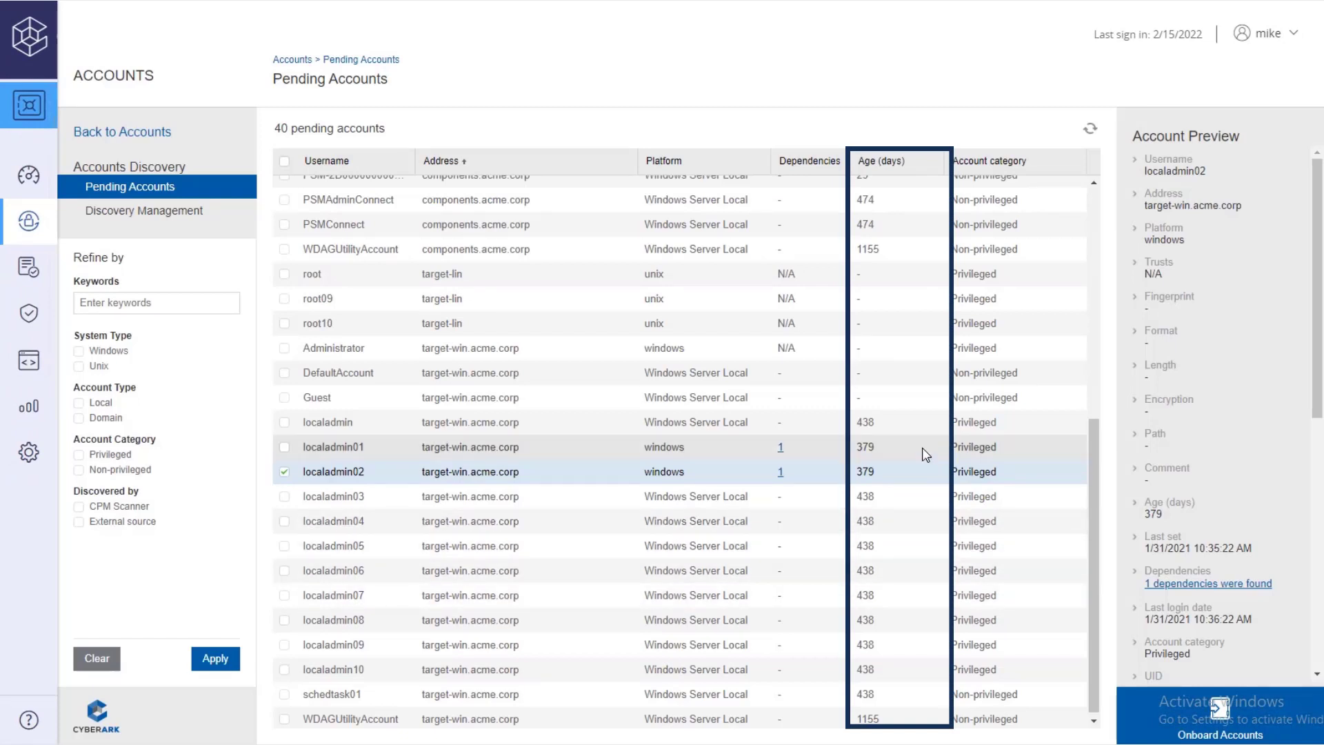
pyautogui.click(917, 501)
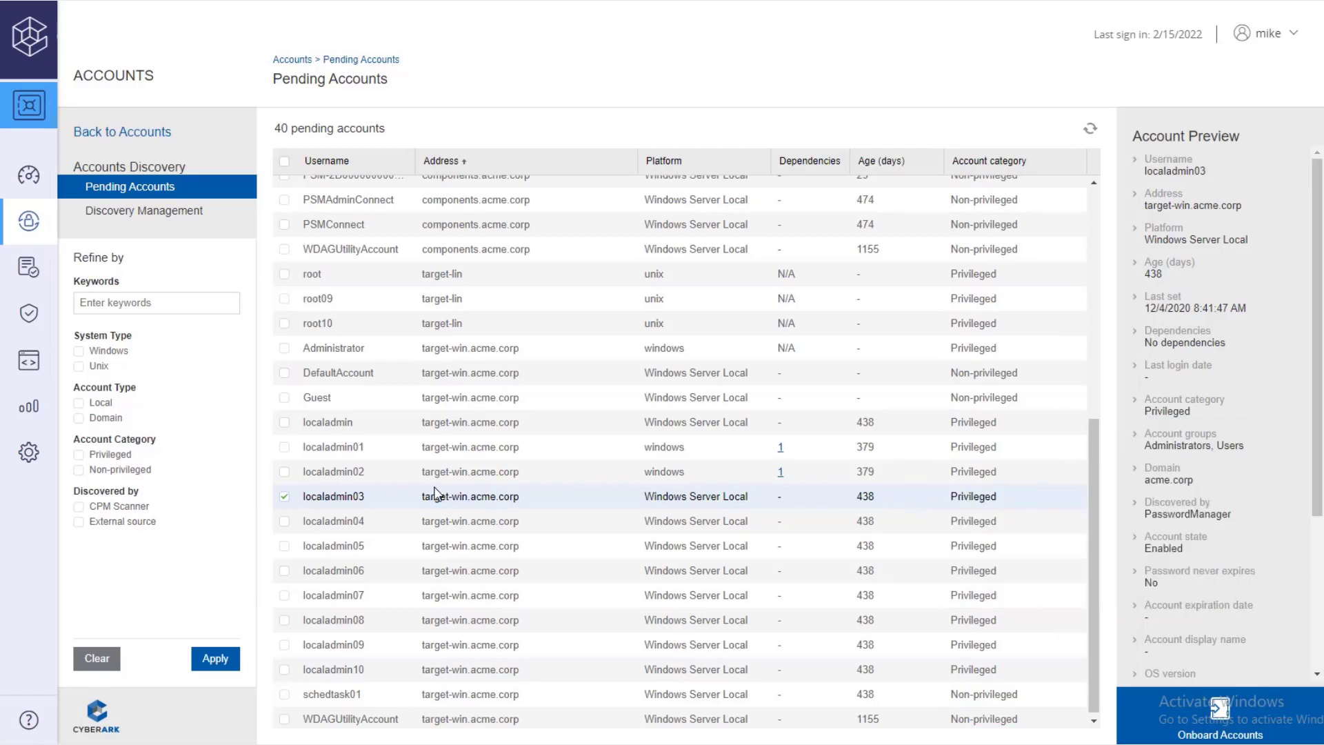
pyautogui.click(284, 497)
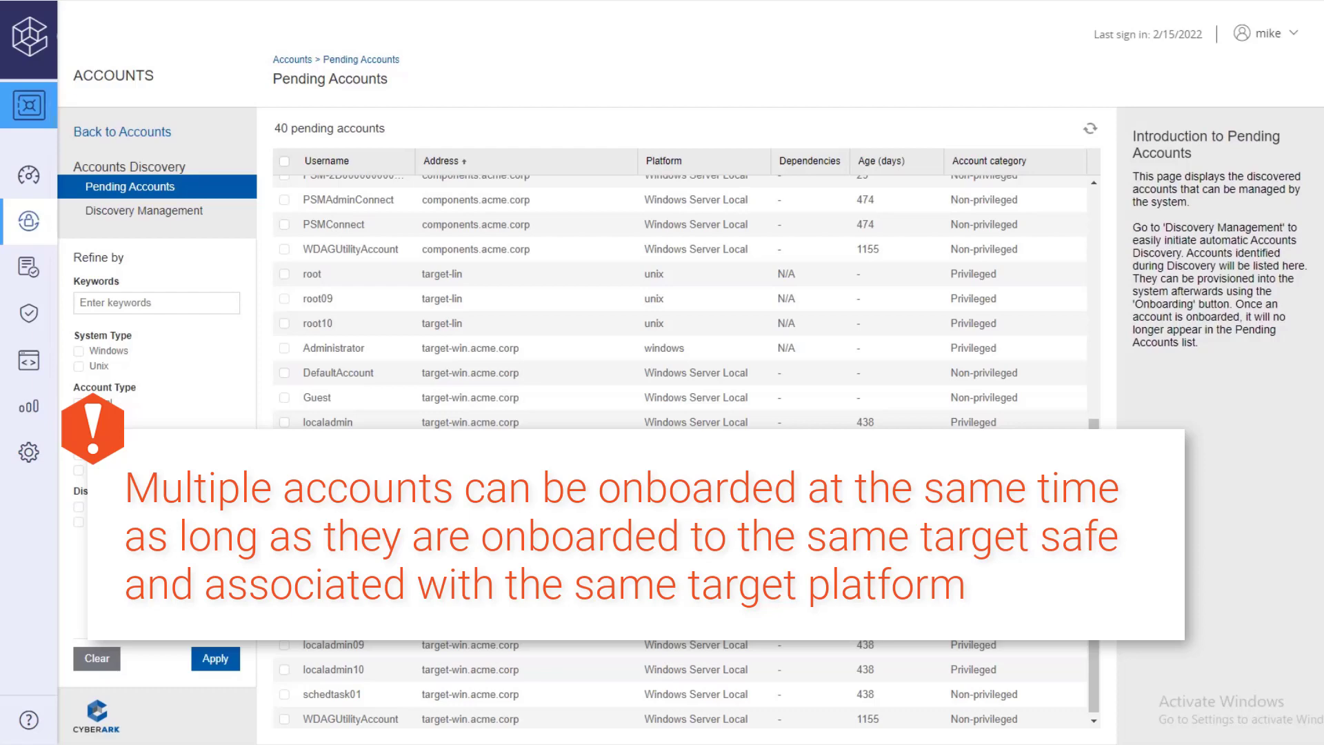
# Step: Onboard localadmin01 and localadmin02 with dependencies to safe Win-Srv-Fin-US, platform WIN SRV LCL ADM 45
pyautogui.click(284, 472)
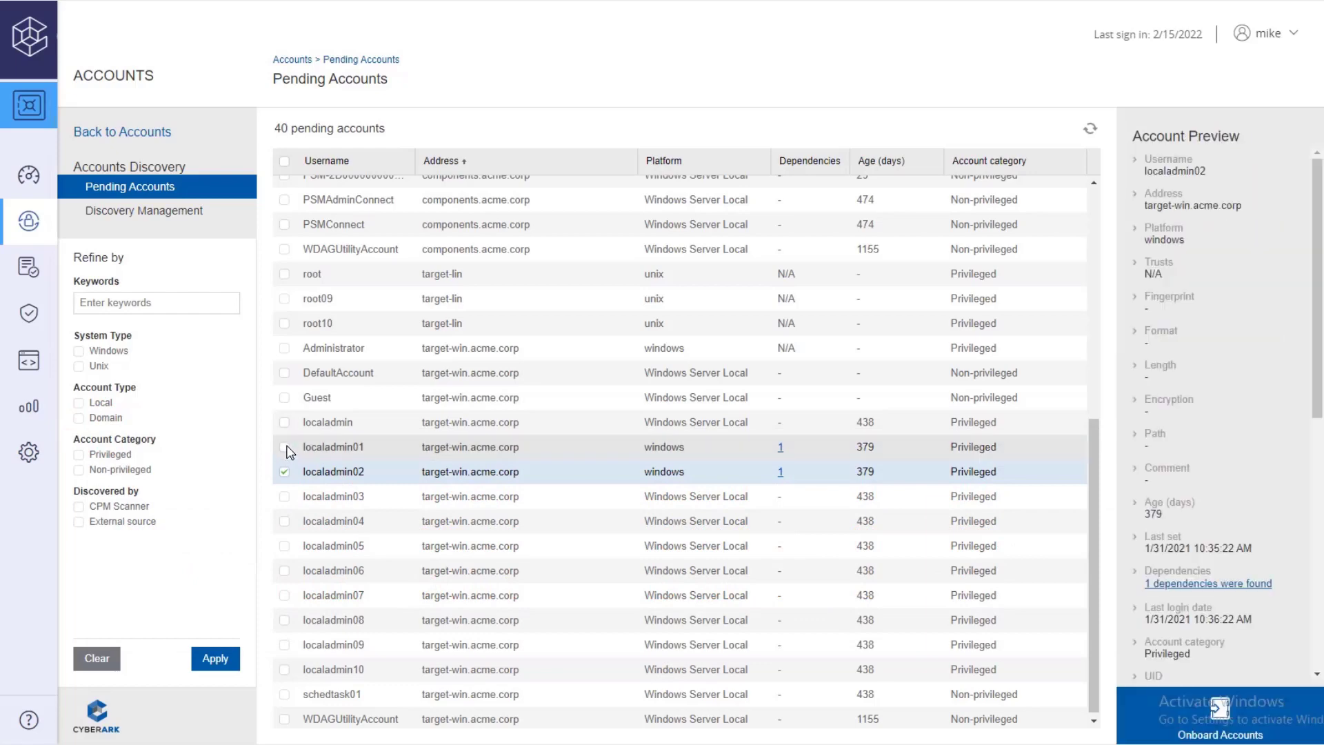
pyautogui.click(286, 448)
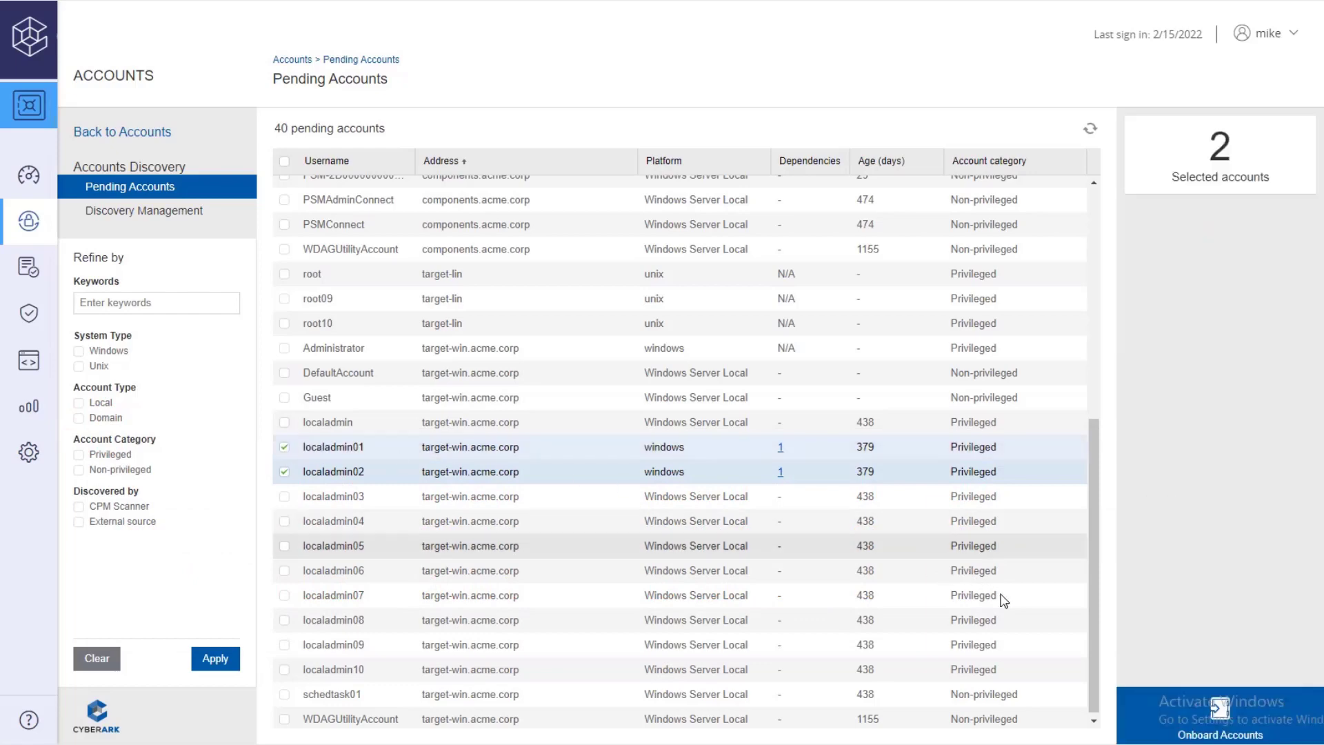
pyautogui.click(1138, 718)
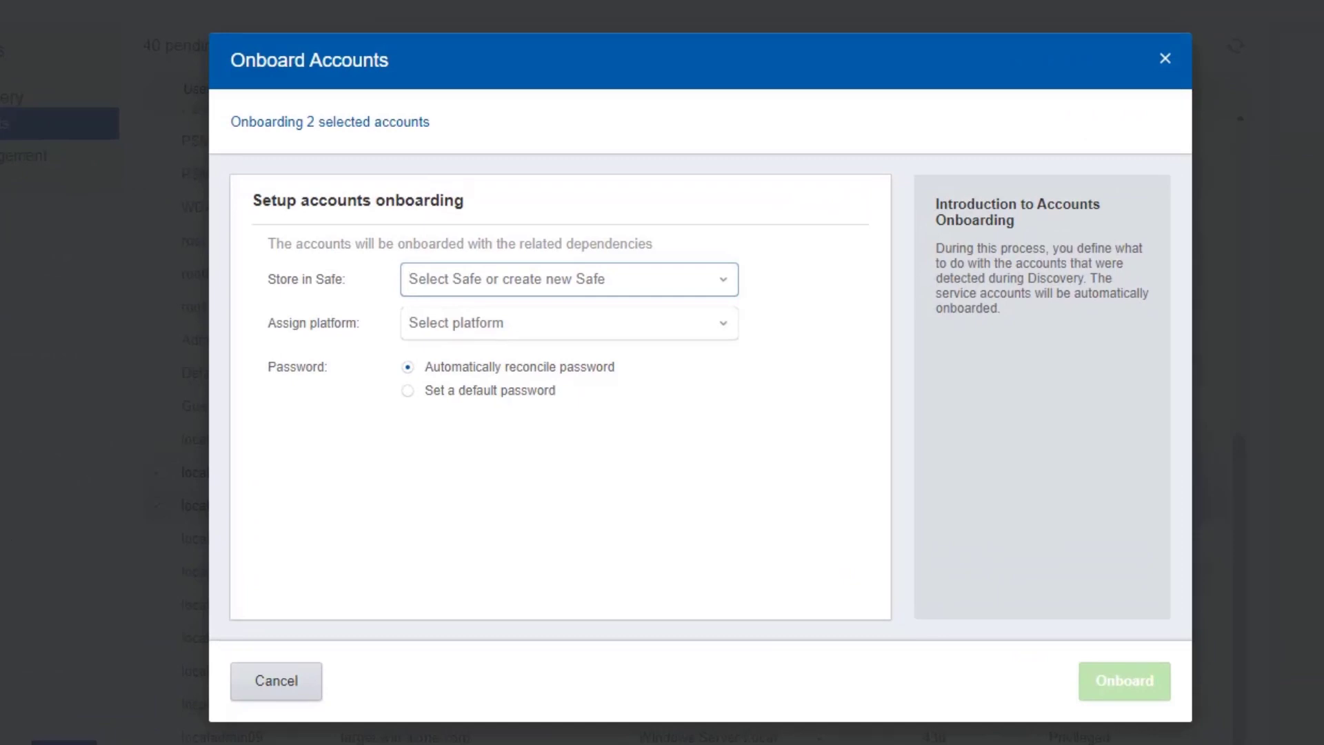
pyautogui.click(725, 282)
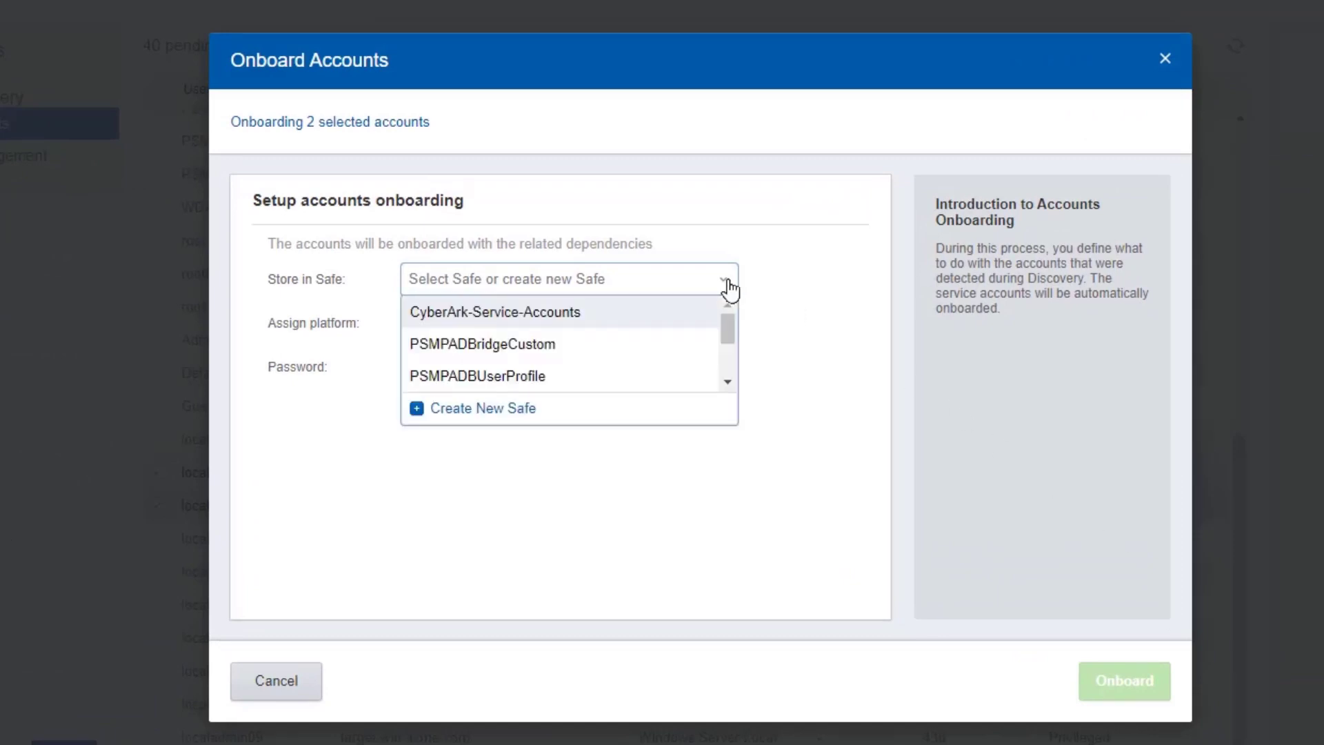
pyautogui.scroll(-1, 727, 356)
pyautogui.scroll(-1, 726, 356)
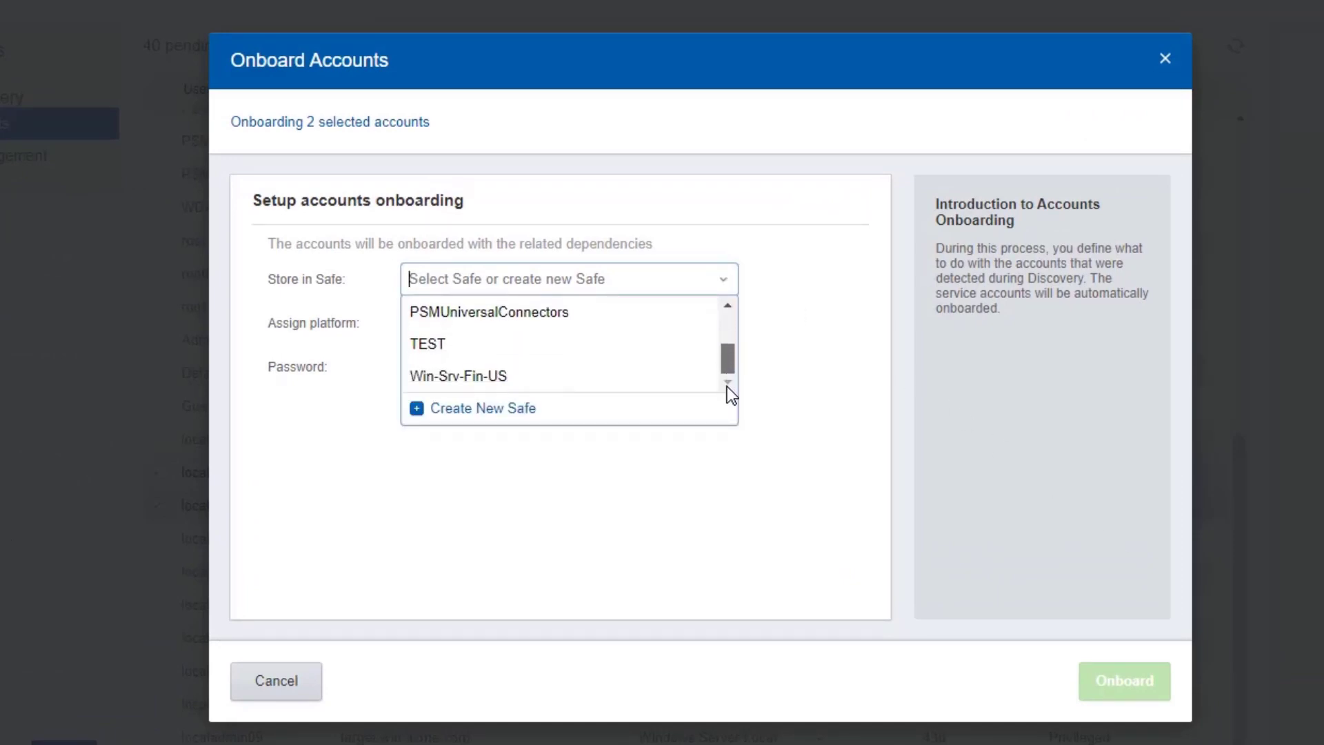
pyautogui.click(674, 379)
pyautogui.click(724, 331)
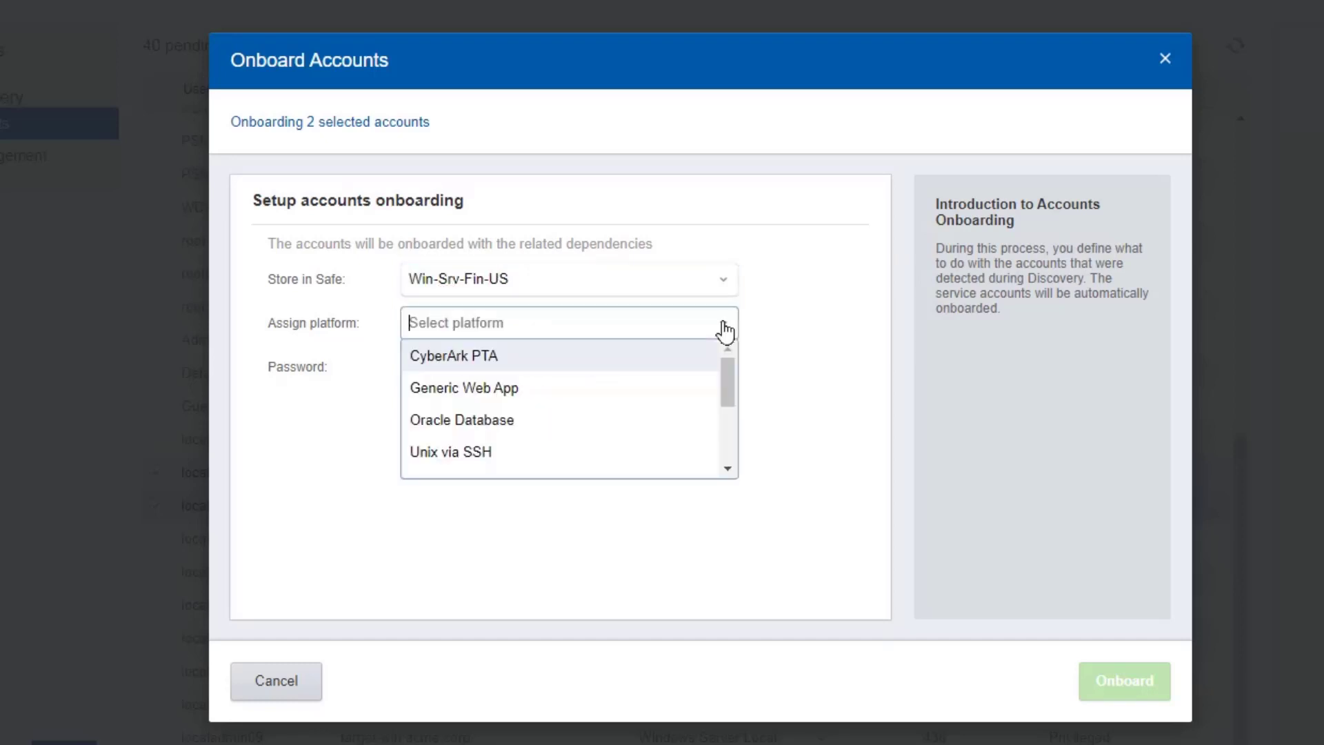
pyautogui.scroll(-3, 729, 405)
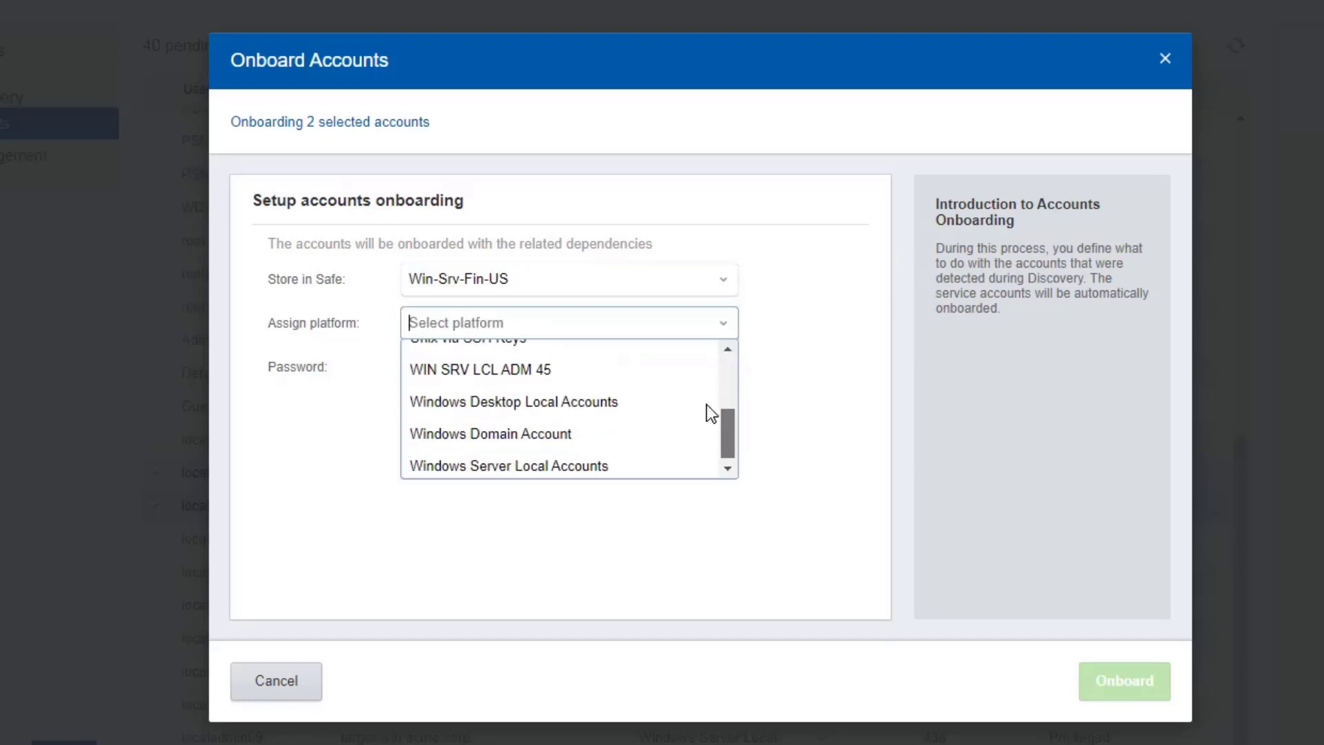
pyautogui.click(672, 382)
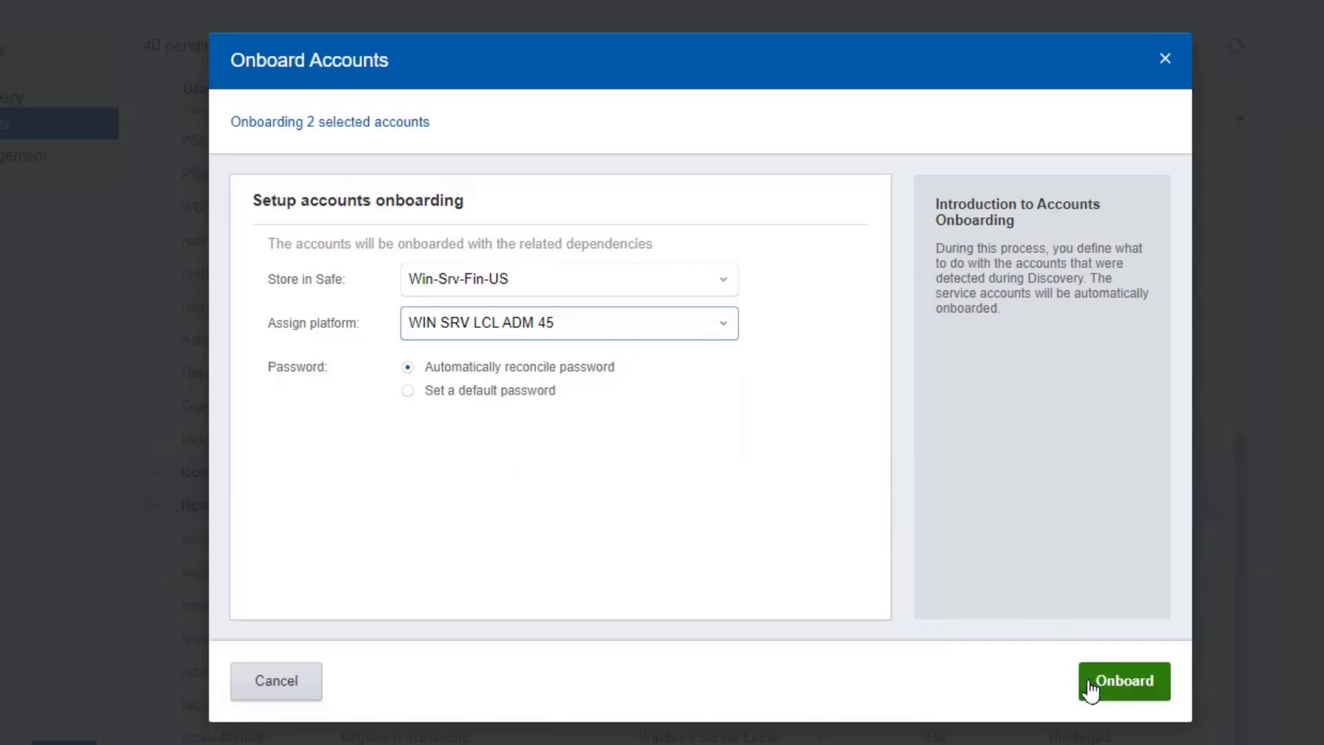
pyautogui.click(1091, 688)
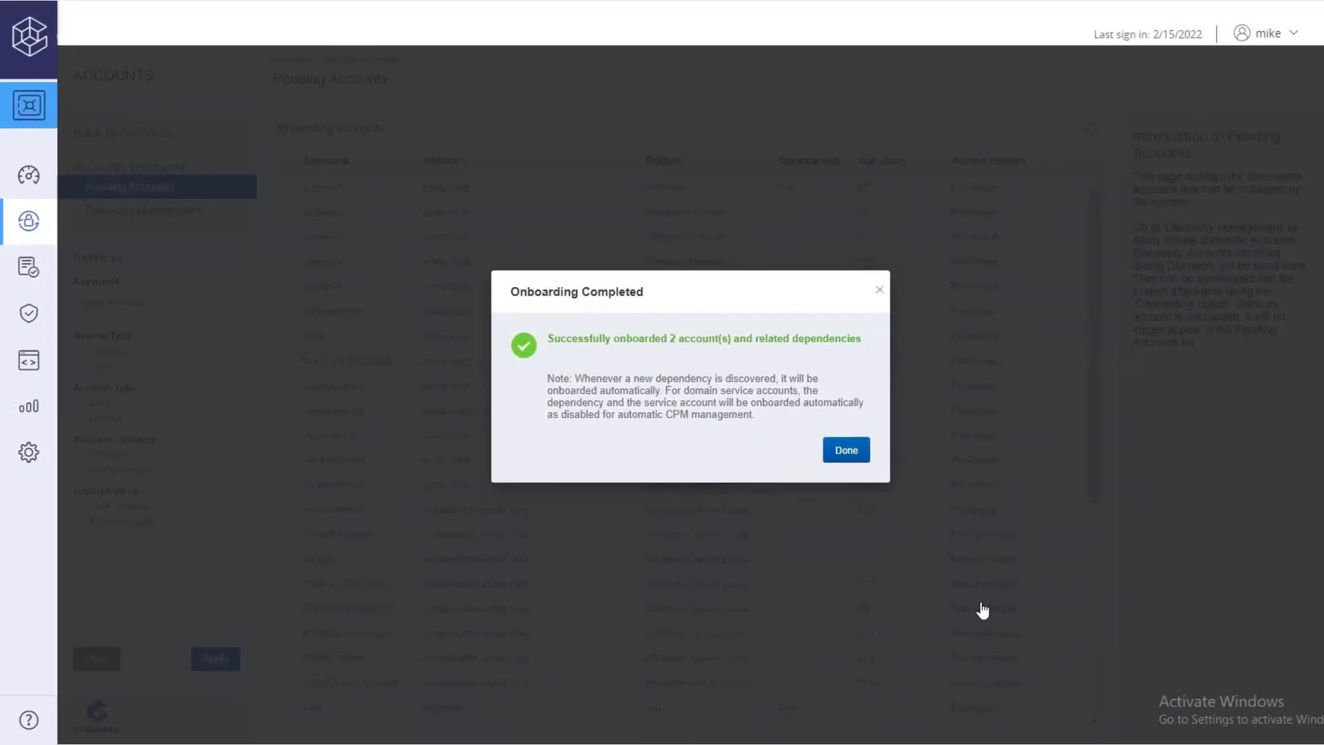
# Step: Acknowledge onboarding and open Accounts View with the filter panel collapsed, listing 17 accounts
pyautogui.click(849, 451)
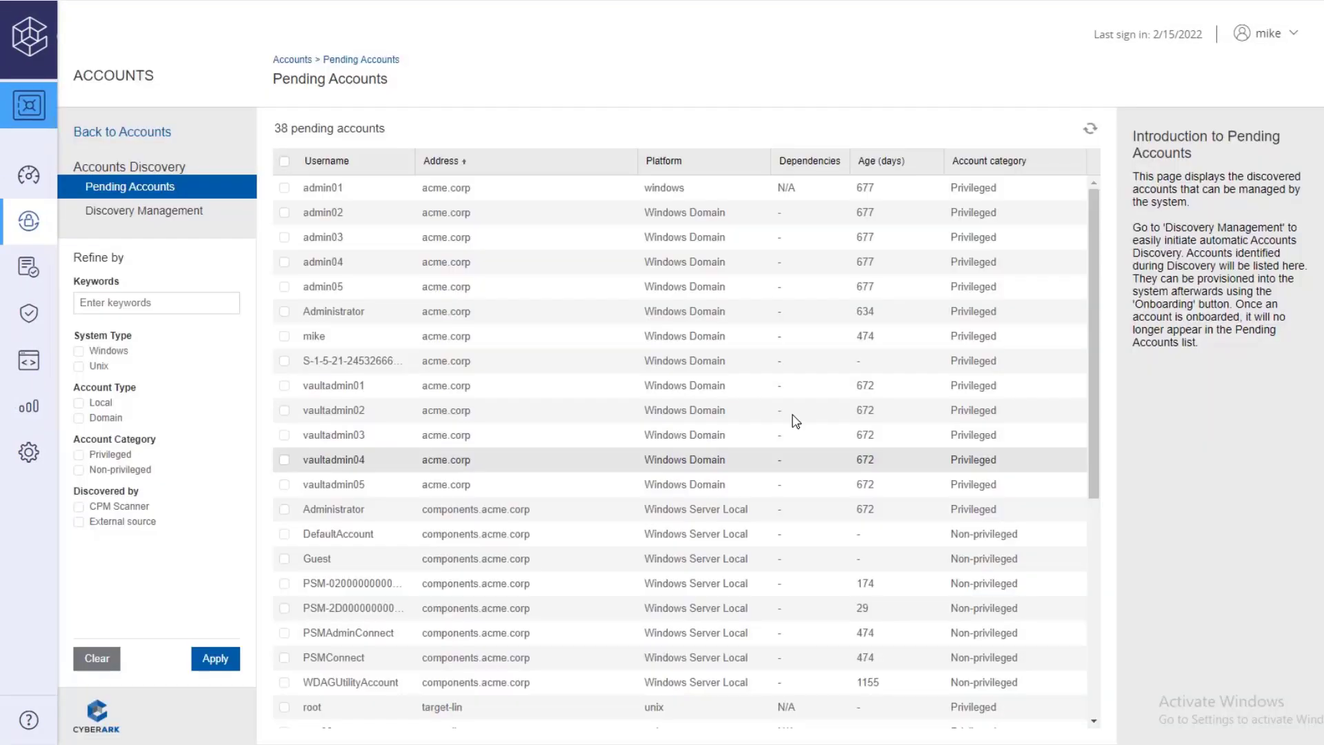
pyautogui.moveTo(29, 221)
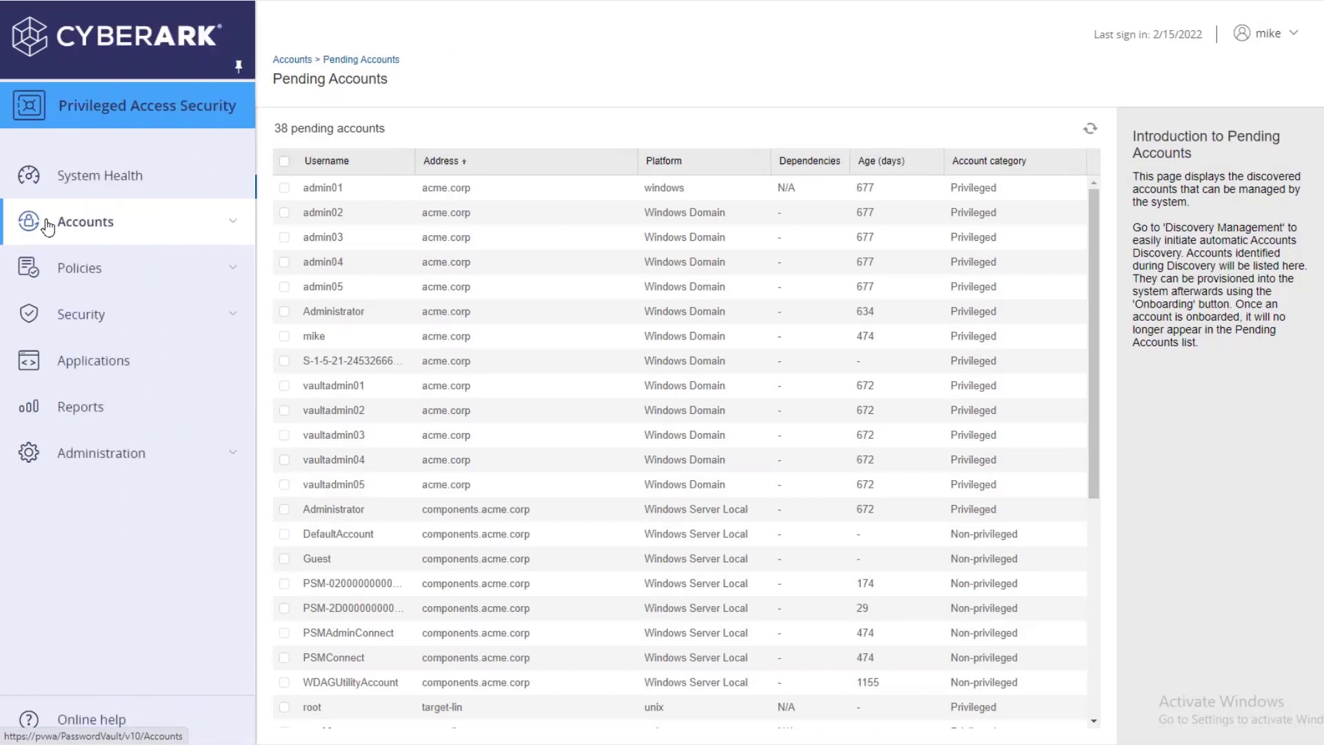
pyautogui.click(177, 231)
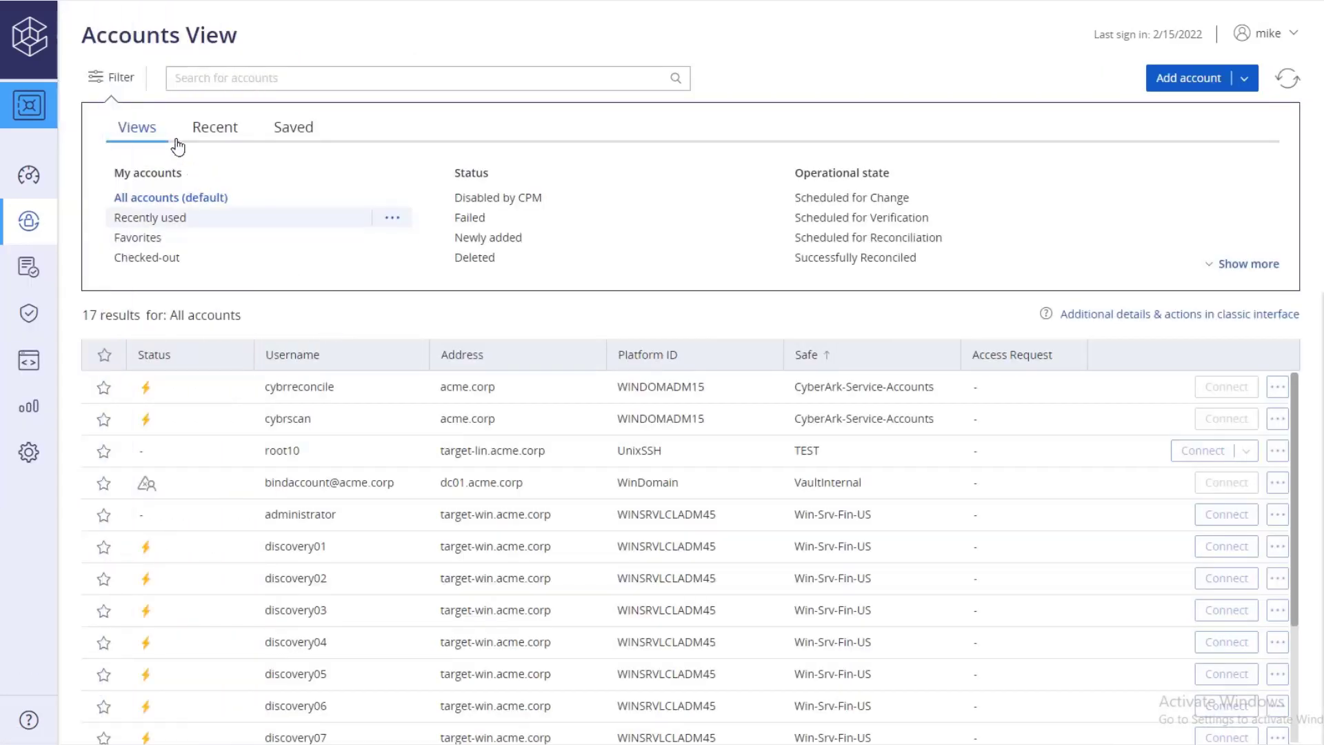
pyautogui.click(122, 78)
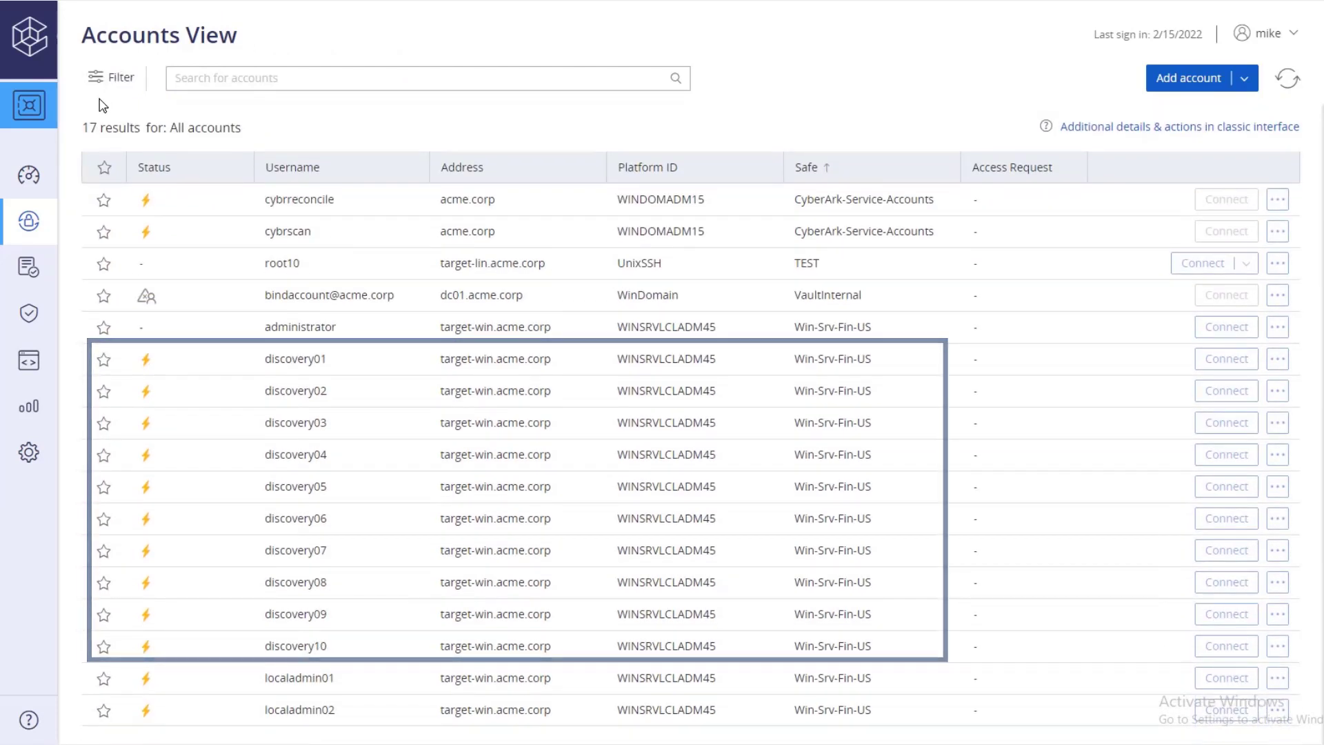
# Step: Inspect the discovery10 and localadmin01 account details, confirming localadmin01 is in Win-Srv-Fin-US
pyautogui.click(379, 644)
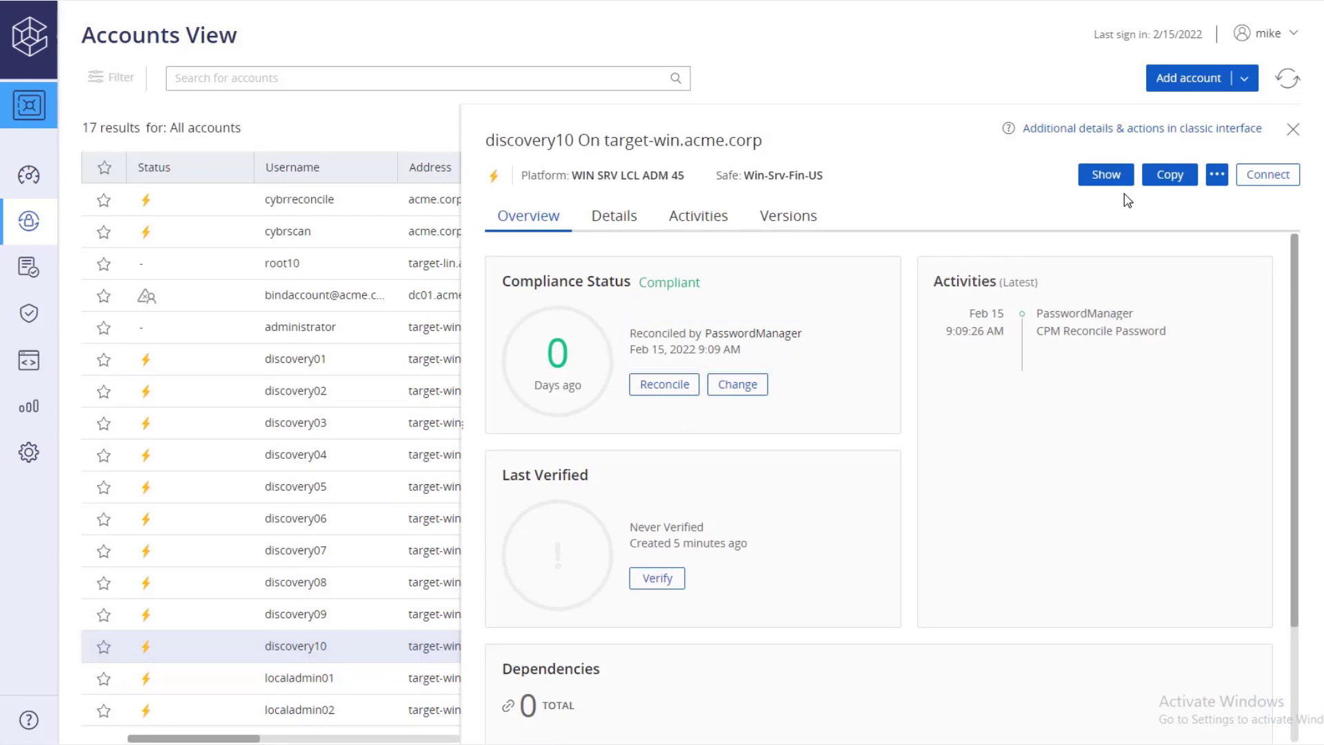
pyautogui.click(1294, 131)
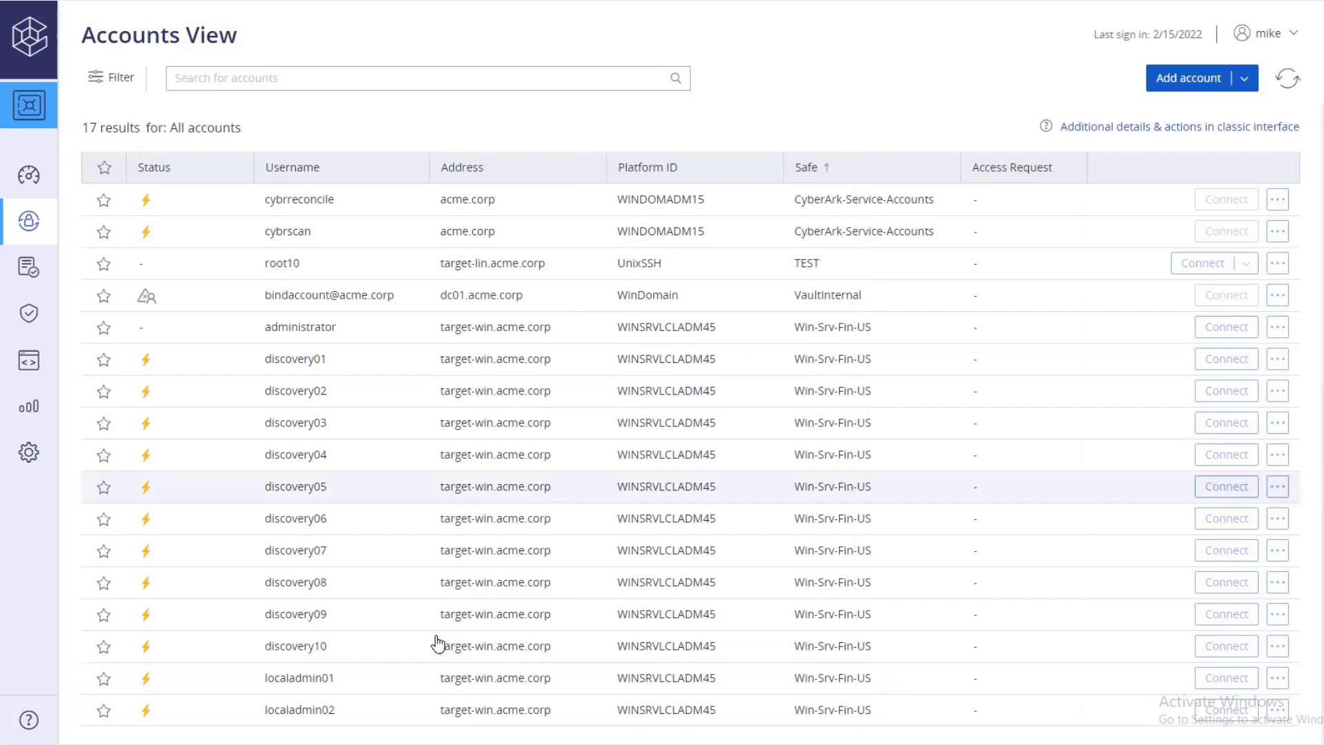
pyautogui.click(403, 683)
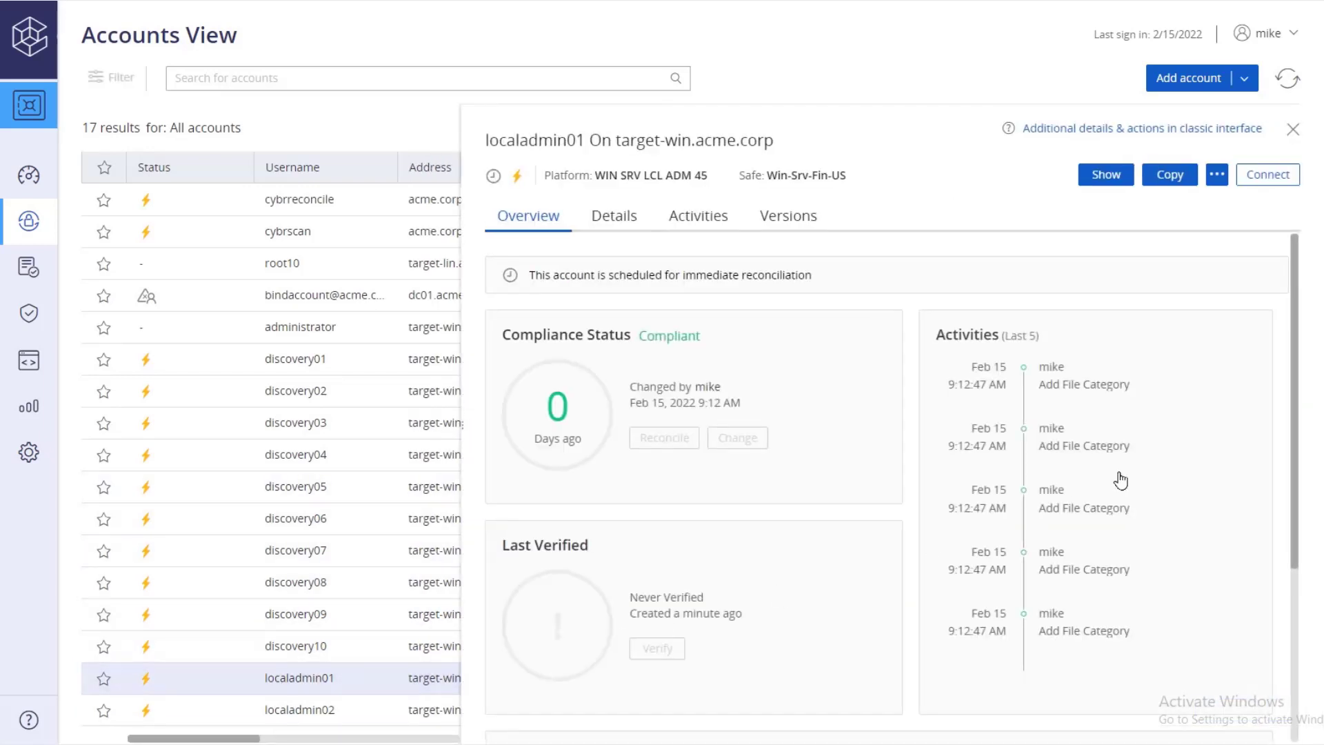
pyautogui.moveTo(1300, 379); pyautogui.dragTo(1289, 590)
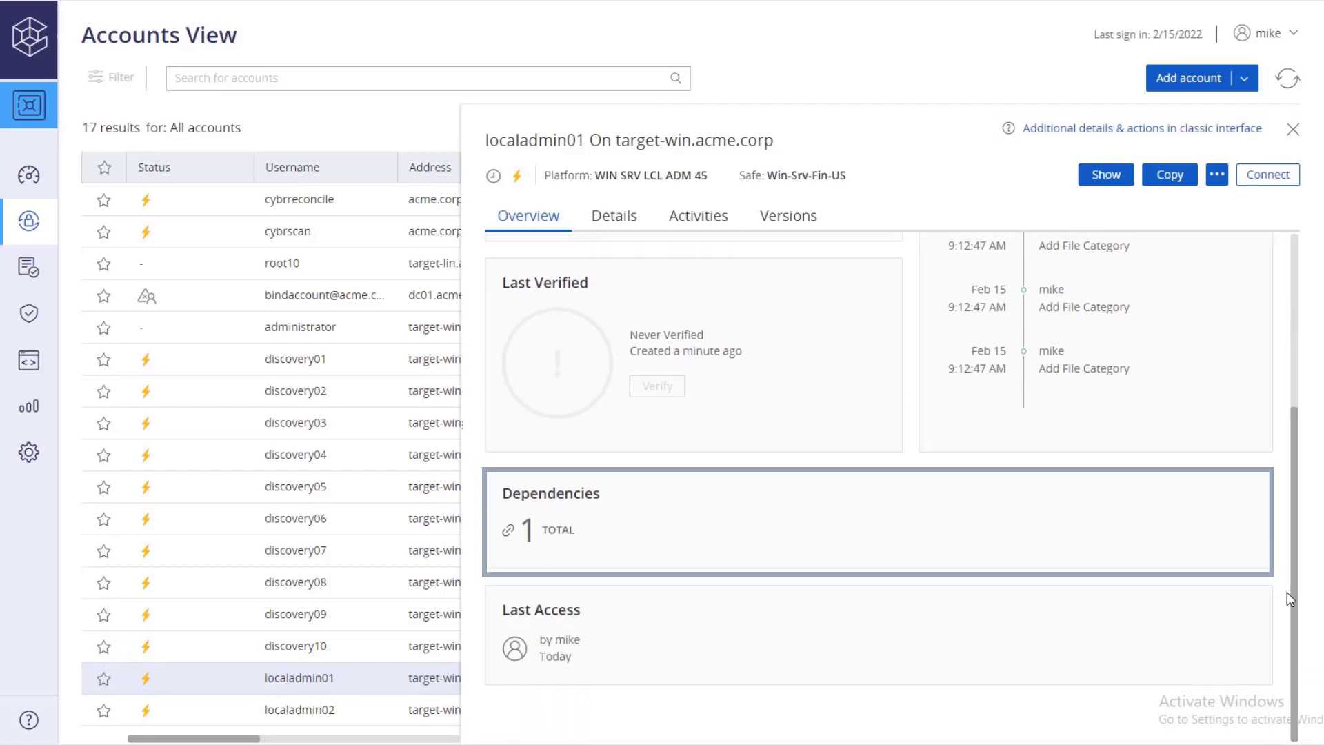
pyautogui.click(1291, 130)
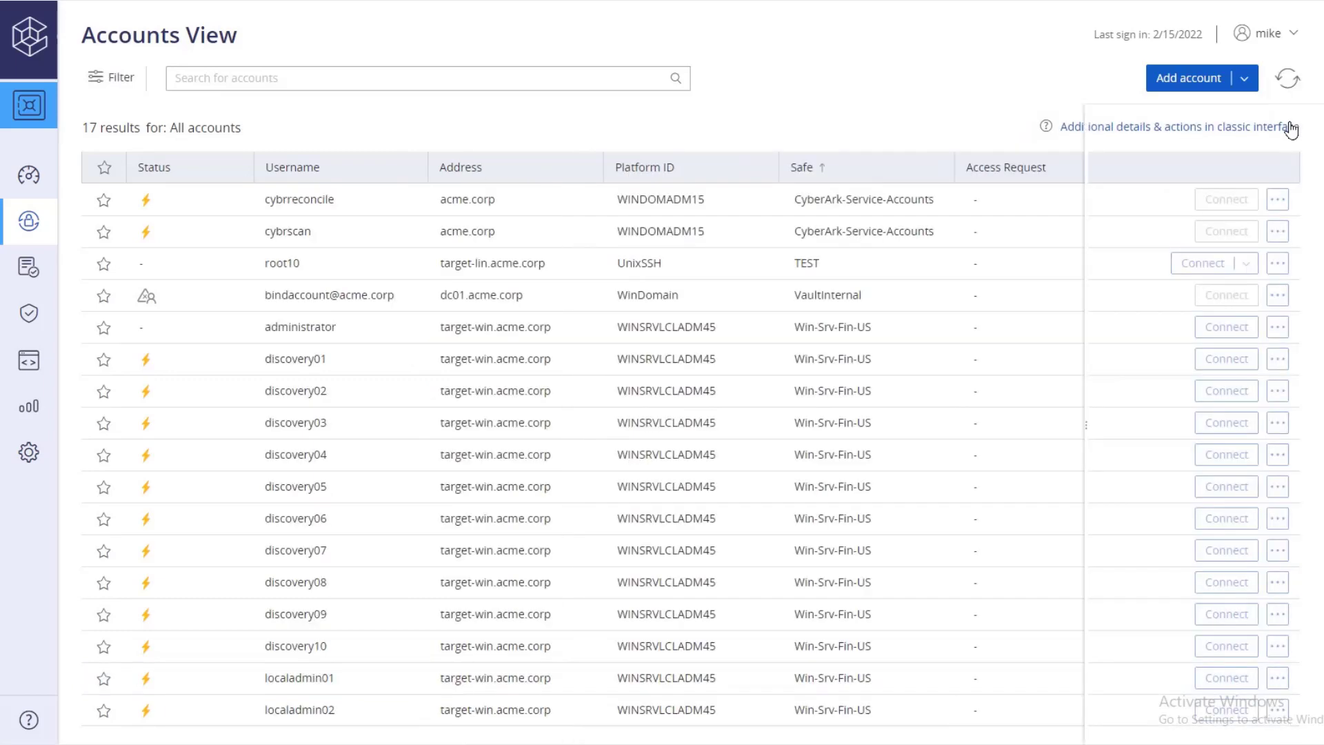